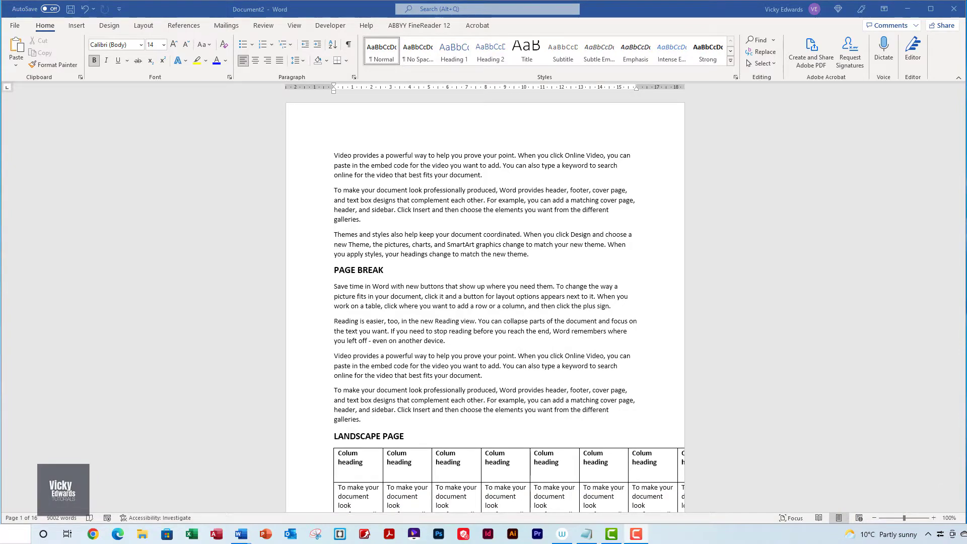
# Add empty lines after the 'new theme.' paragraph until PAGE BREAK moves to page 2.
pyautogui.click(644, 250)
pyautogui.press('Return')
pyautogui.press('Return')
pyautogui.press('Return')
pyautogui.press('Return')
pyautogui.press('Return')
pyautogui.press('Return')
pyautogui.press('Return')
pyautogui.press('Return')
pyautogui.press('Return')
pyautogui.press('Return')
pyautogui.press('Return')
pyautogui.press('Return')
pyautogui.press('Return')
pyautogui.press('Return')
pyautogui.press('Return')
pyautogui.press('Return')
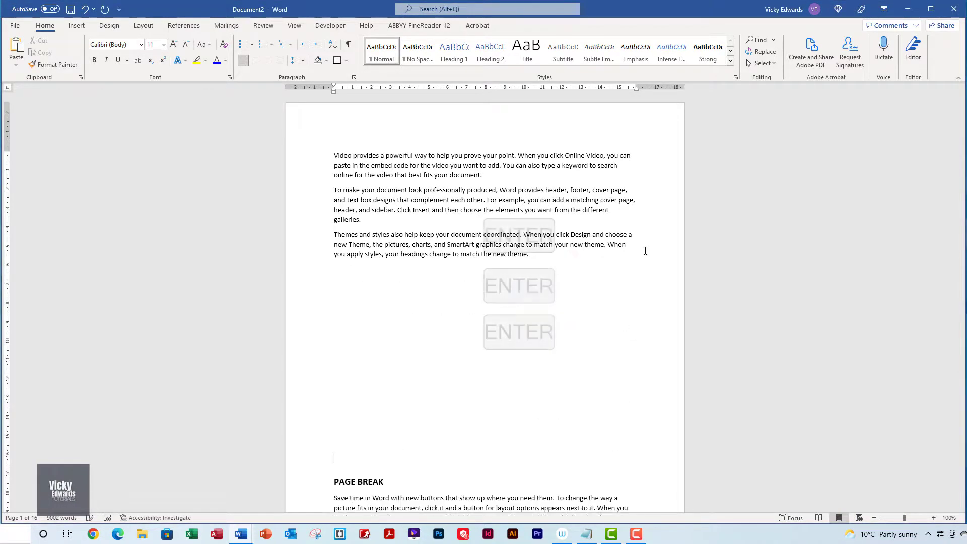
pyautogui.press('Return')
pyautogui.press('Return')
pyautogui.press('Return')
pyautogui.press('Return')
pyautogui.press('Return')
pyautogui.press('Return')
pyautogui.press('Return')
pyautogui.press('Return')
pyautogui.press('Return')
pyautogui.press('Return')
pyautogui.press('Return')
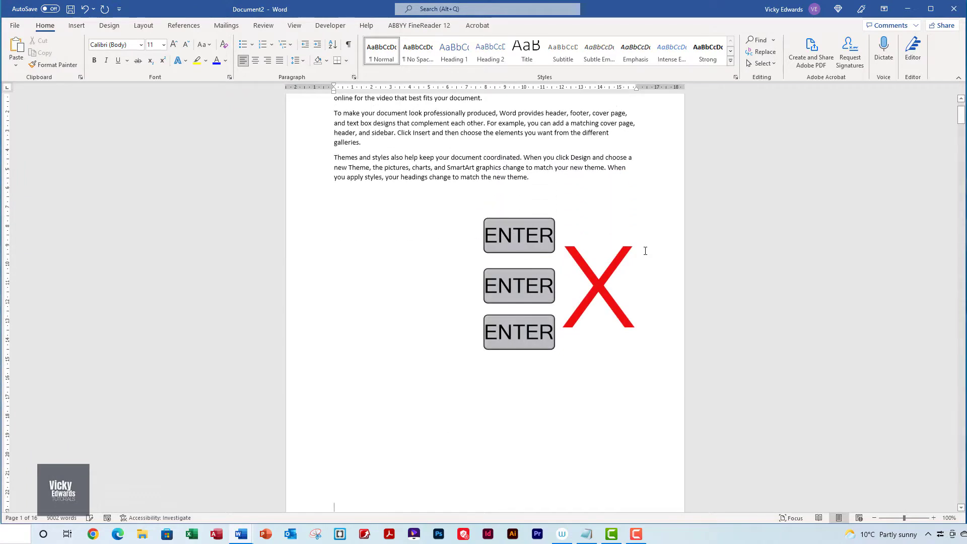
pyautogui.press('Return')
pyautogui.press('Delete')
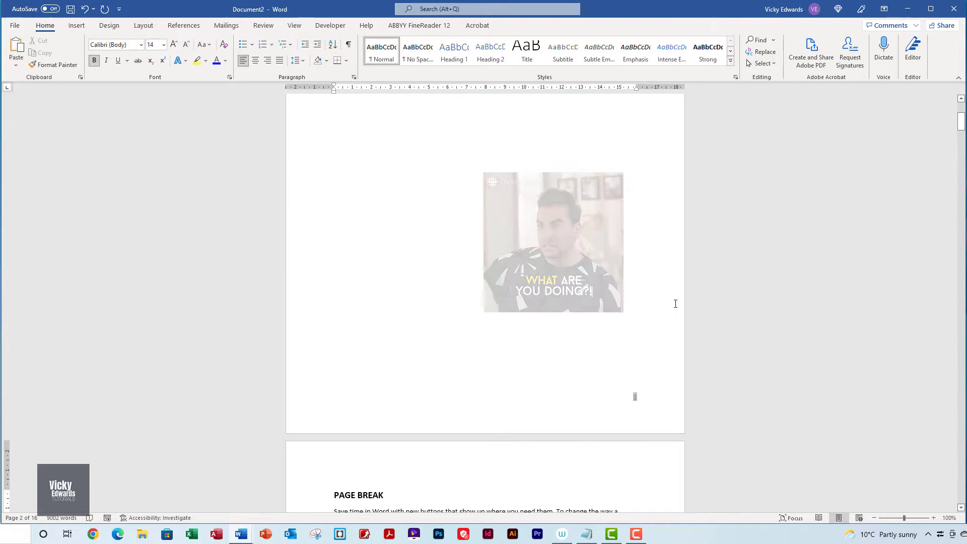
# Turn on Show/Hide ¶ to display the paragraph marks.
pyautogui.scroll(3, 675, 303)
pyautogui.scroll(6, 675, 304)
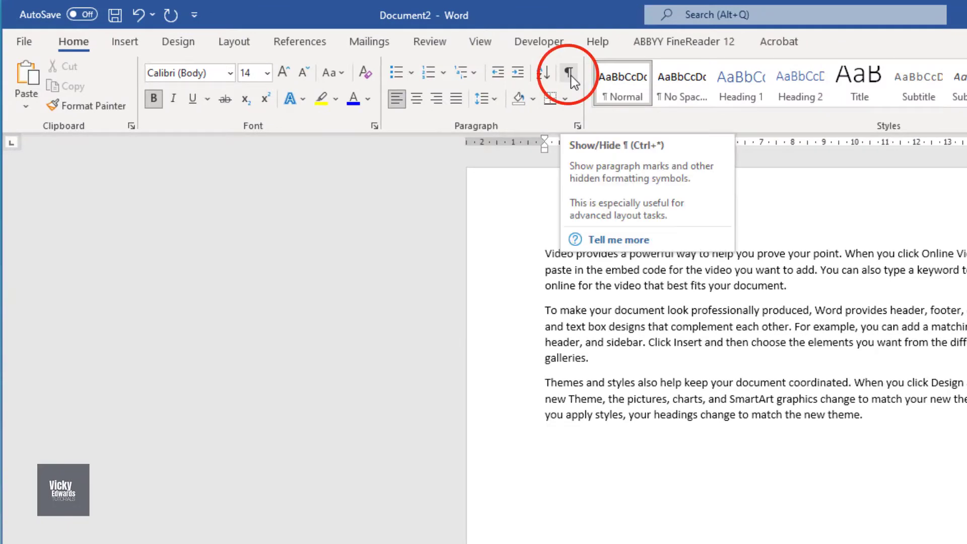
pyautogui.click(569, 73)
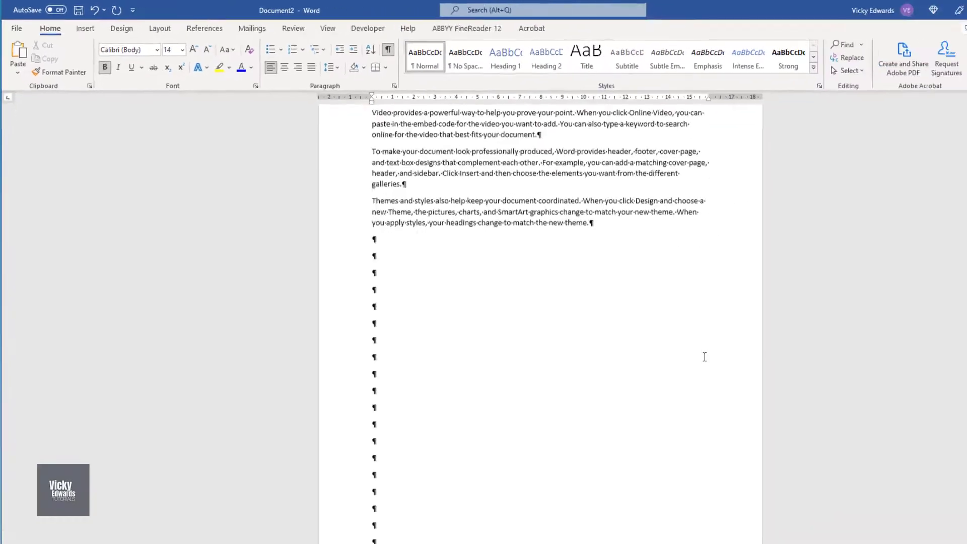
# Select and delete the empty paragraphs between the themes paragraph and PAGE BREAK.
pyautogui.scroll(-2, 704, 356)
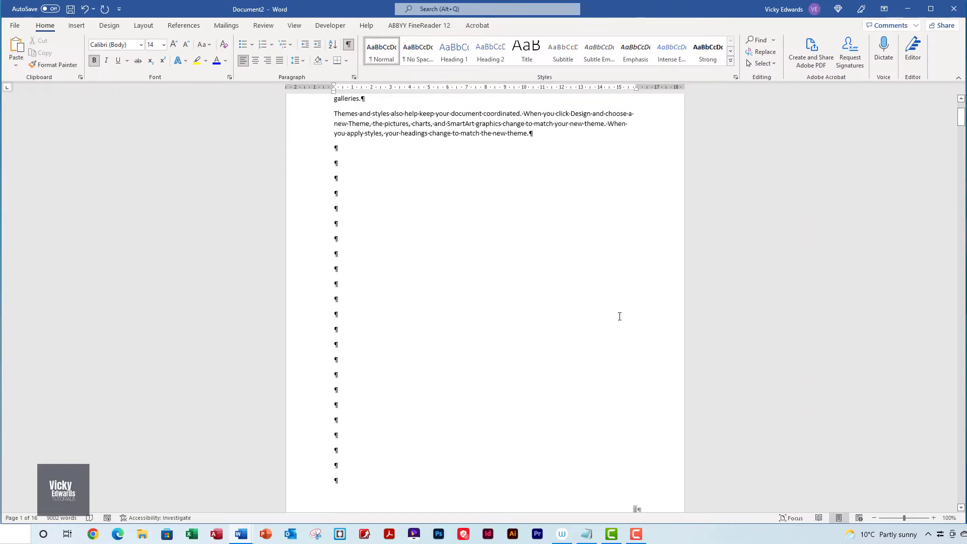
pyautogui.keyDown('ctrl'); pyautogui.scroll(5, 548, 312); pyautogui.keyUp('ctrl')
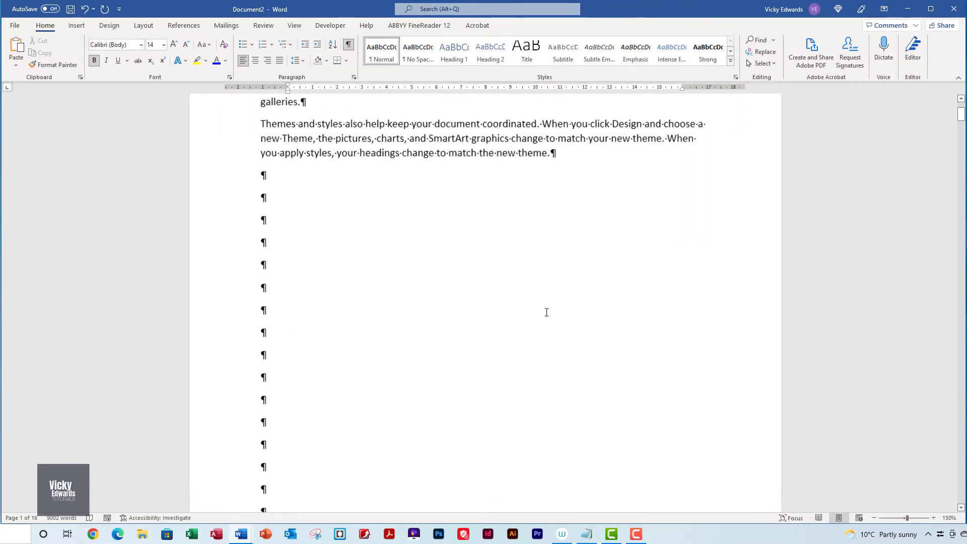
pyautogui.click(276, 178)
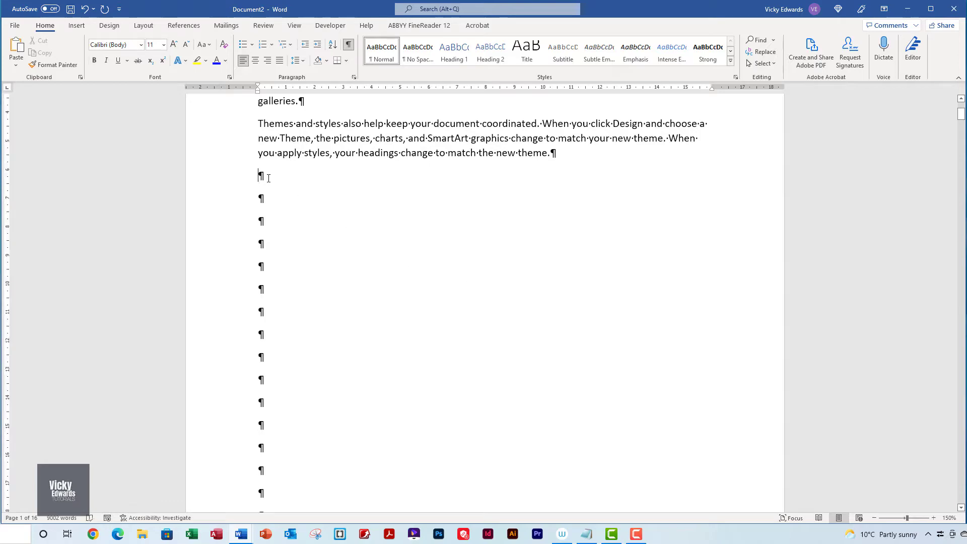
pyautogui.keyDown('ctrl'); pyautogui.scroll(-1, 268, 178); pyautogui.keyUp('ctrl')
pyautogui.moveTo(268, 178); pyautogui.dragTo(300, 425)
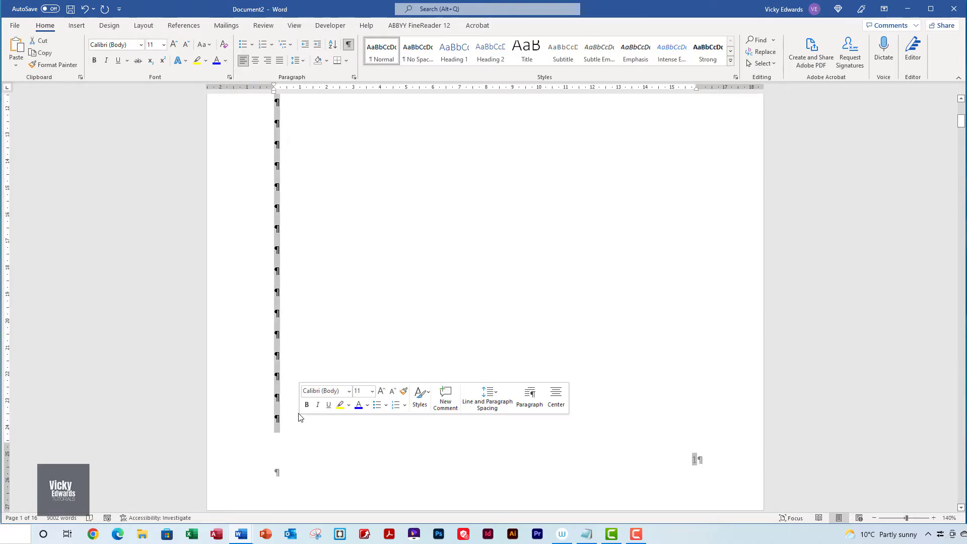
pyautogui.press('Delete')
pyautogui.scroll(2, 419, 252)
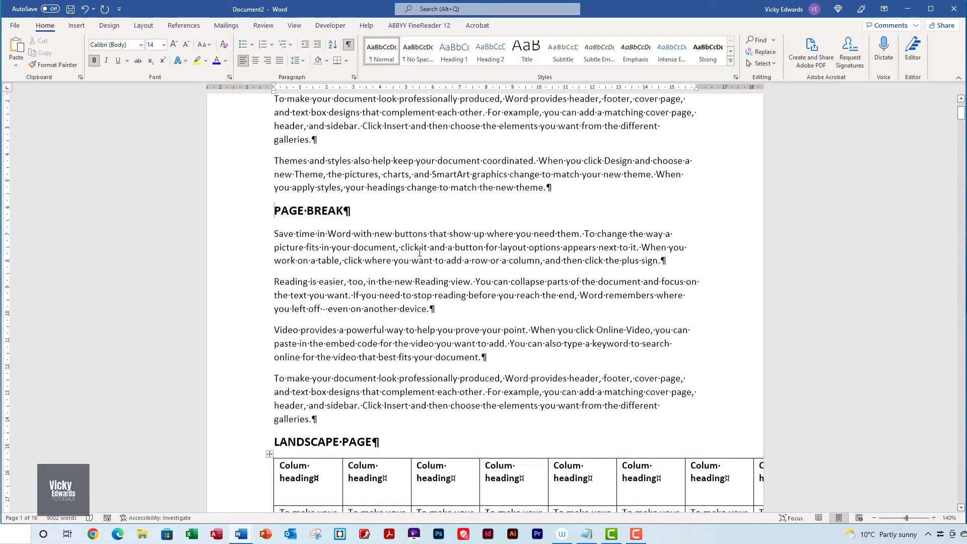
# Insert a manual page break before the PAGE BREAK heading from Layout > Breaks.
pyautogui.scroll(2, 419, 252)
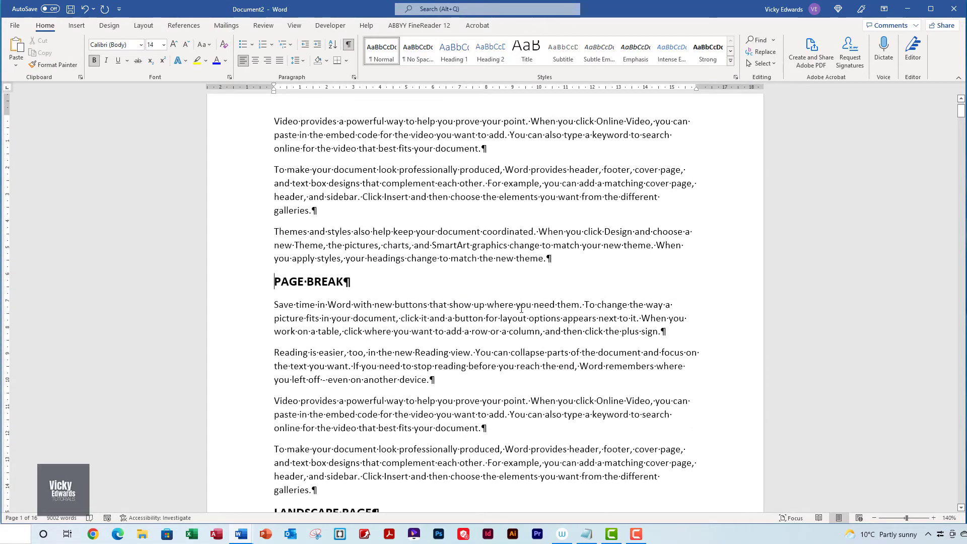
pyautogui.click(143, 25)
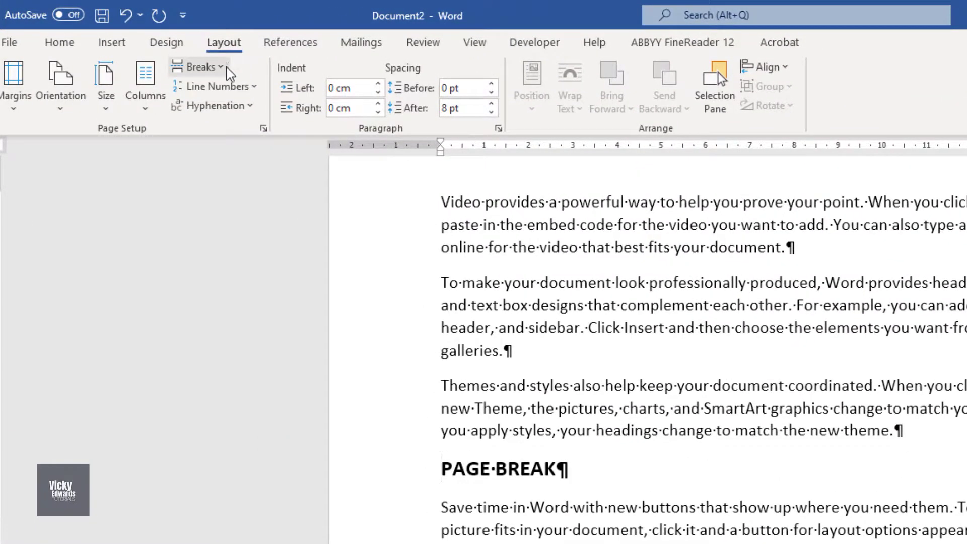
pyautogui.click(222, 69)
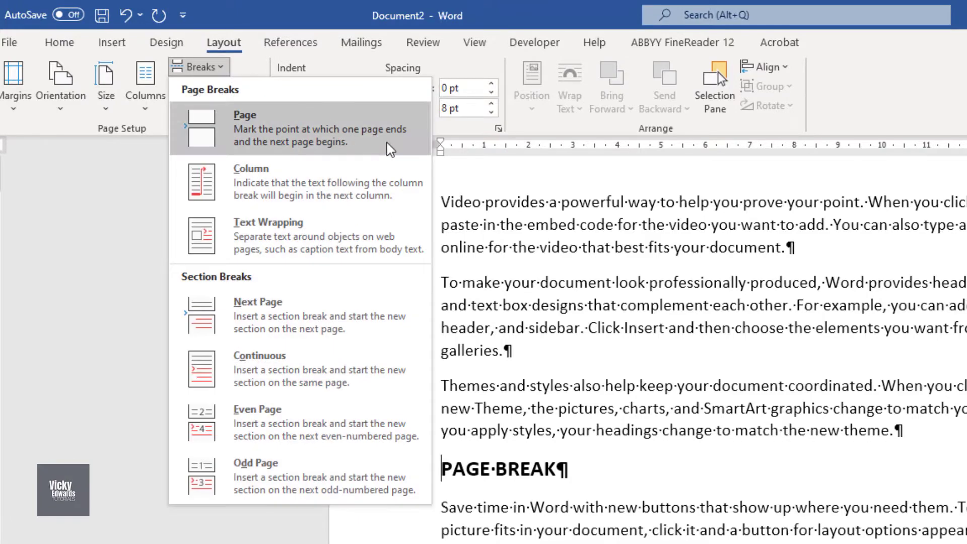
pyautogui.click(401, 152)
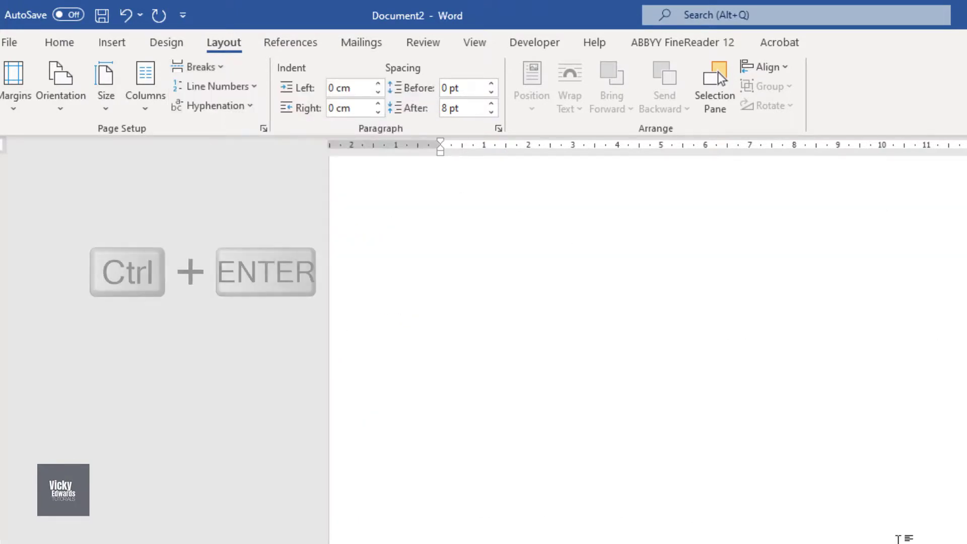
# Hide the formatting marks and delete the stray letters before the heading.
pyautogui.scroll(5, 898, 538)
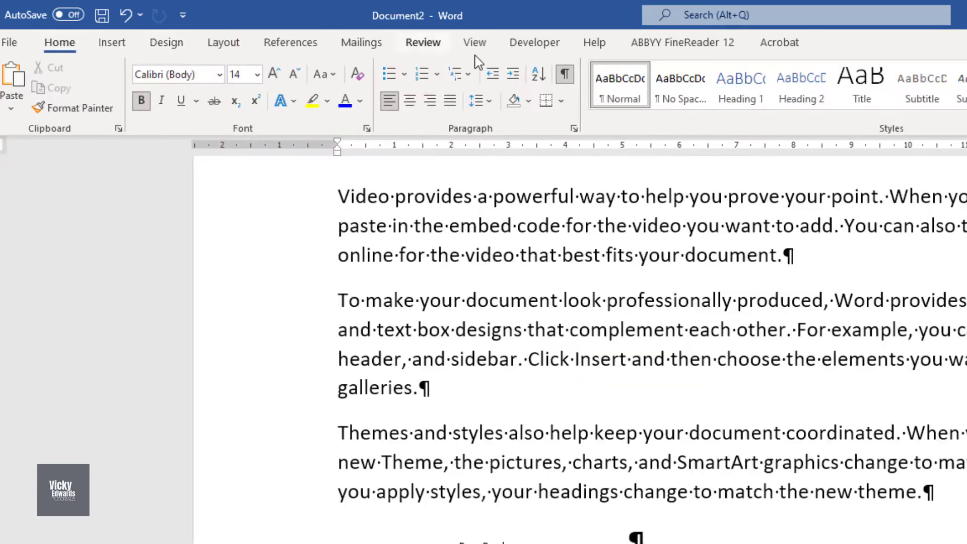
pyautogui.click(565, 76)
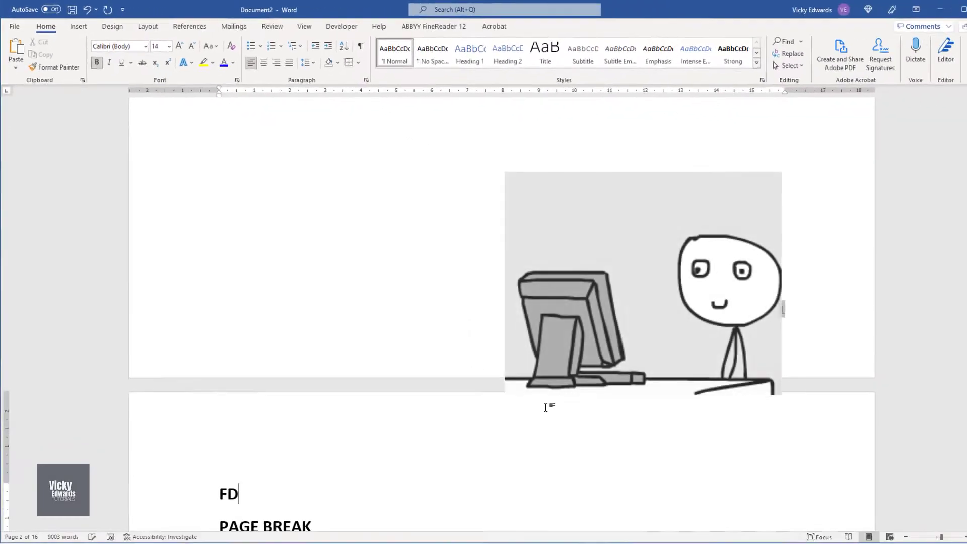
pyautogui.press('Delete')
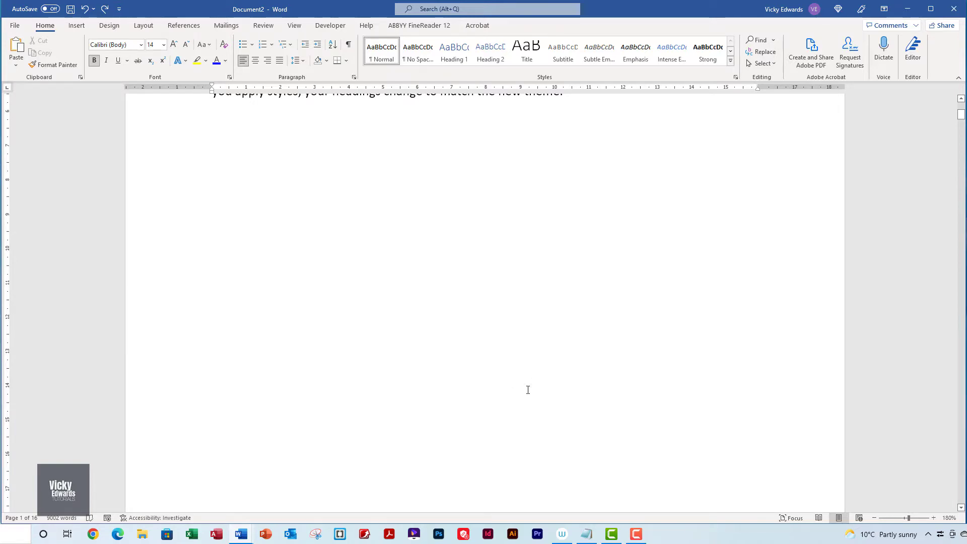
# Show formatting marks again and add an empty line after the themes paragraph.
pyautogui.hotkey('ctrl', 'shift', '8')
pyautogui.scroll(3, 249, 266)
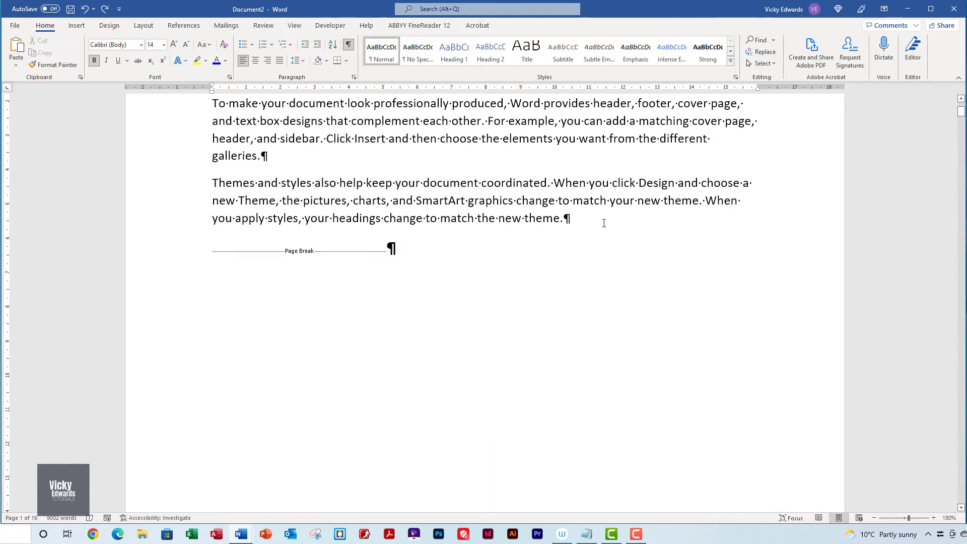
pyautogui.click(603, 223)
pyautogui.press('Return')
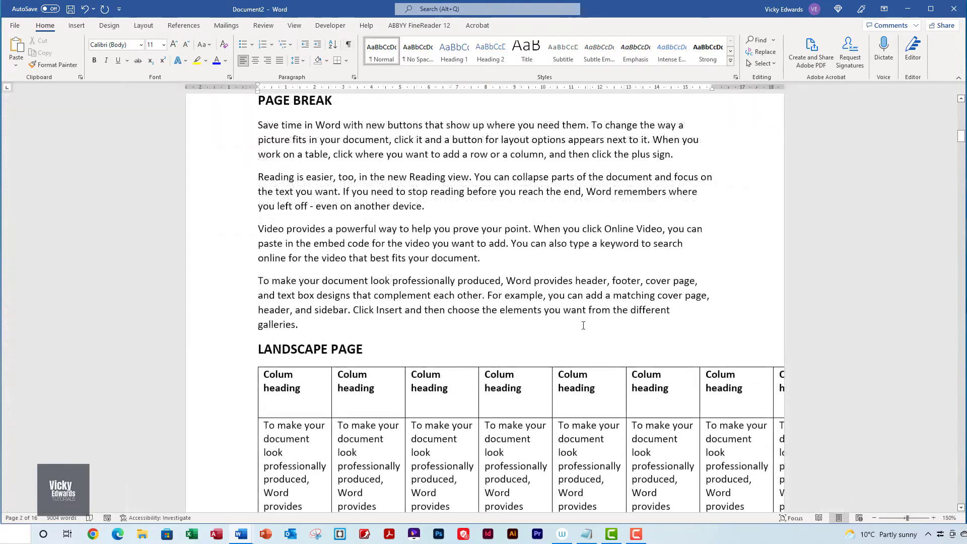
# Try Landscape orientation with the LANDSCAPE PAGE table selected, then undo it.
pyautogui.scroll(-5, 583, 325)
pyautogui.scroll(-2, 583, 325)
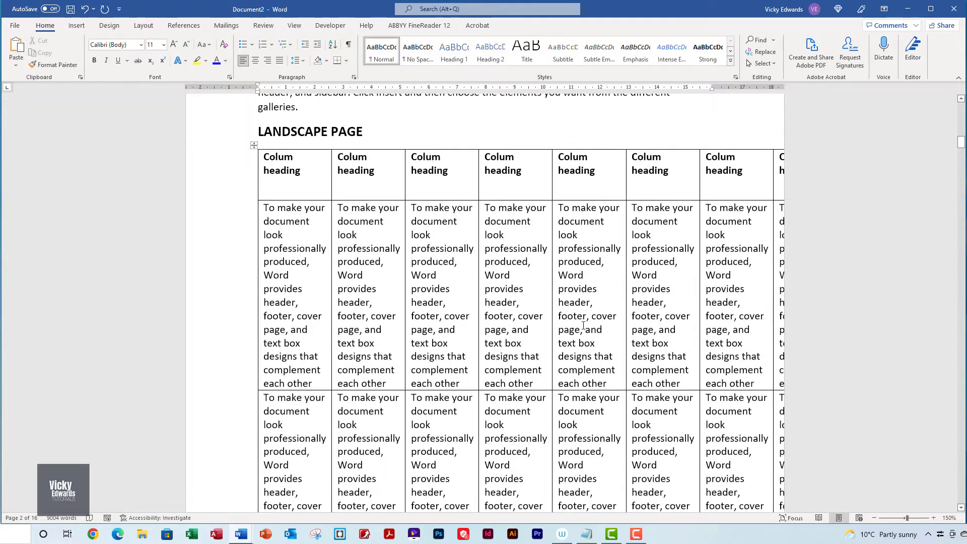
pyautogui.click(254, 146)
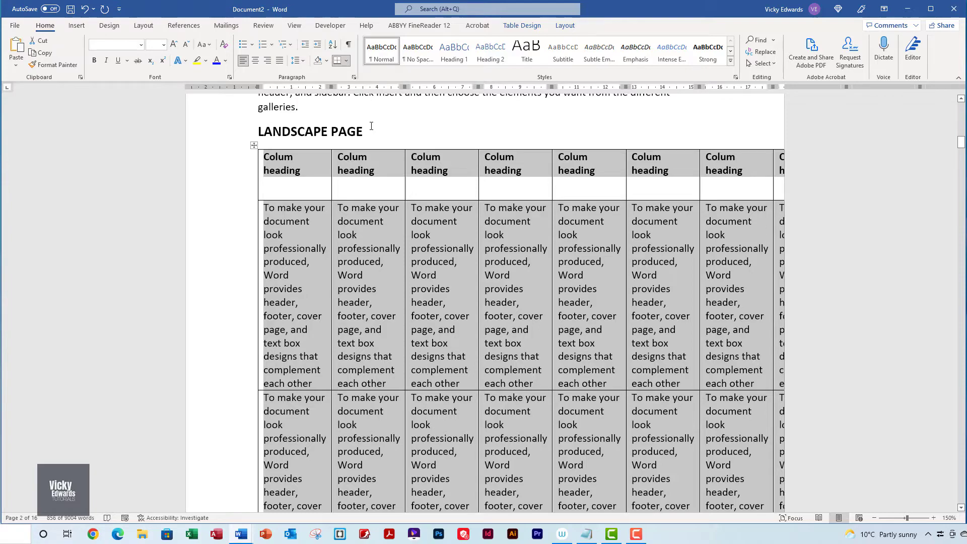
pyautogui.click(151, 29)
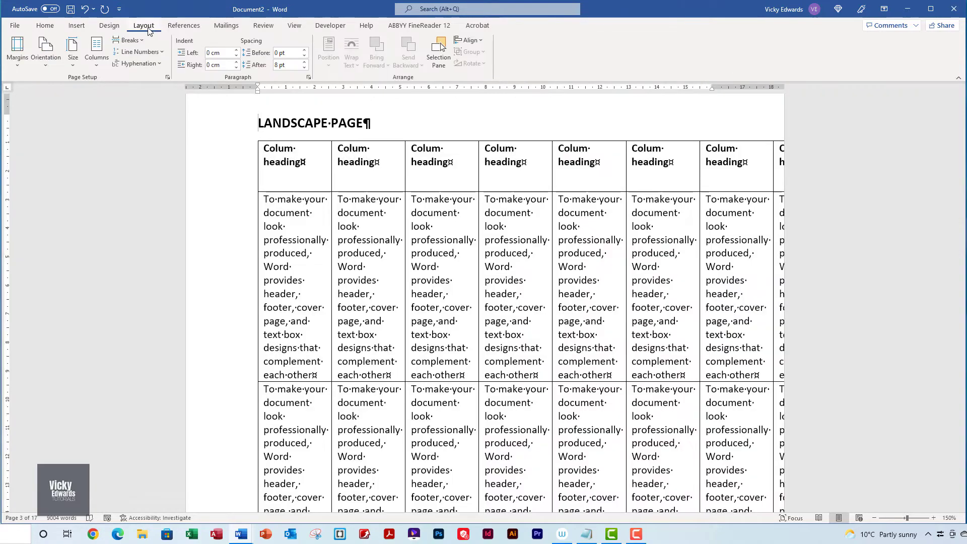
pyautogui.click(50, 66)
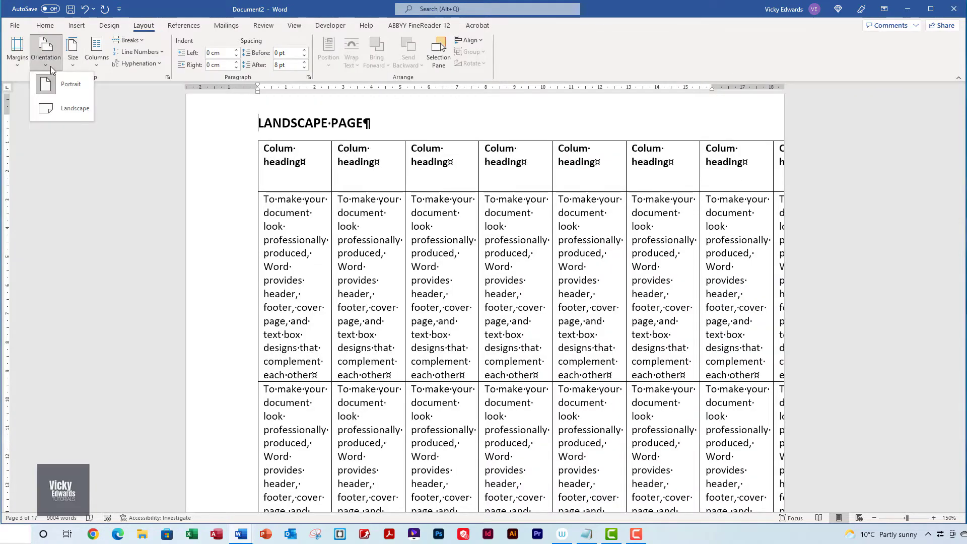
pyautogui.click(65, 110)
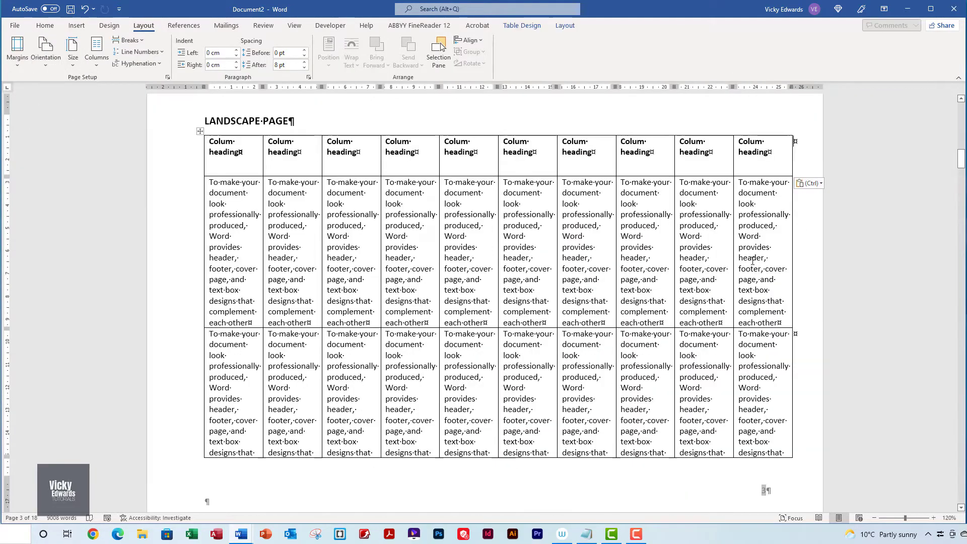
pyautogui.scroll(-3, 752, 261)
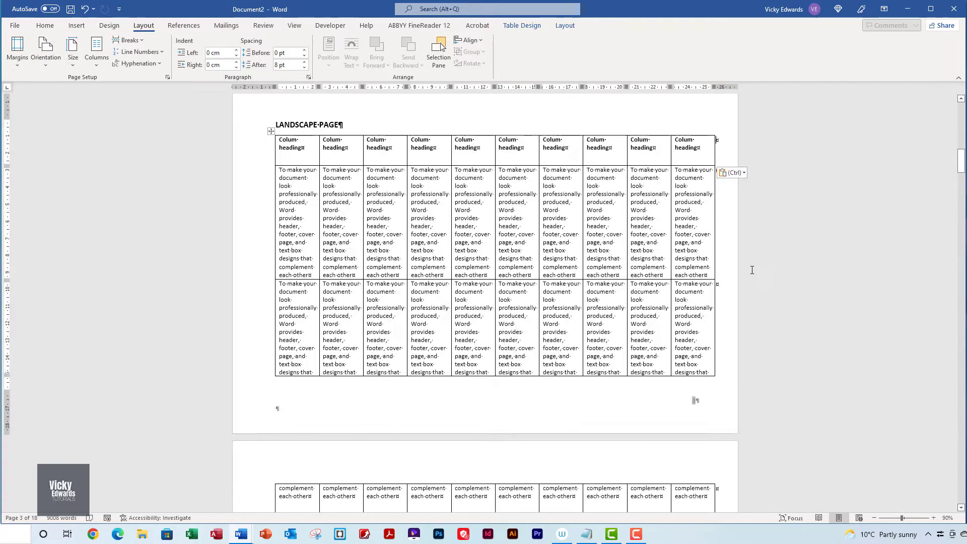
pyautogui.scroll(5, 663, 306)
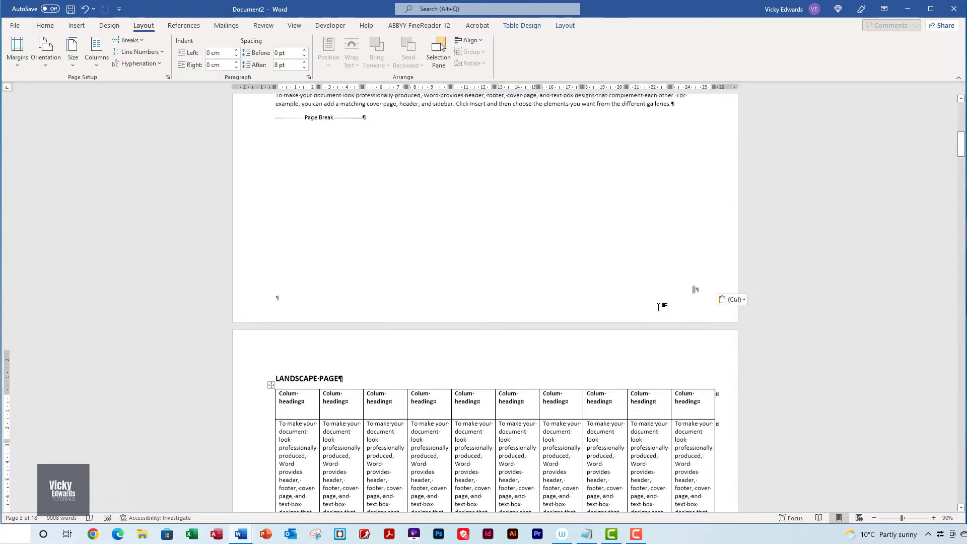
pyautogui.hotkey('ctrl', 'z')
pyautogui.scroll(2, 418, 274)
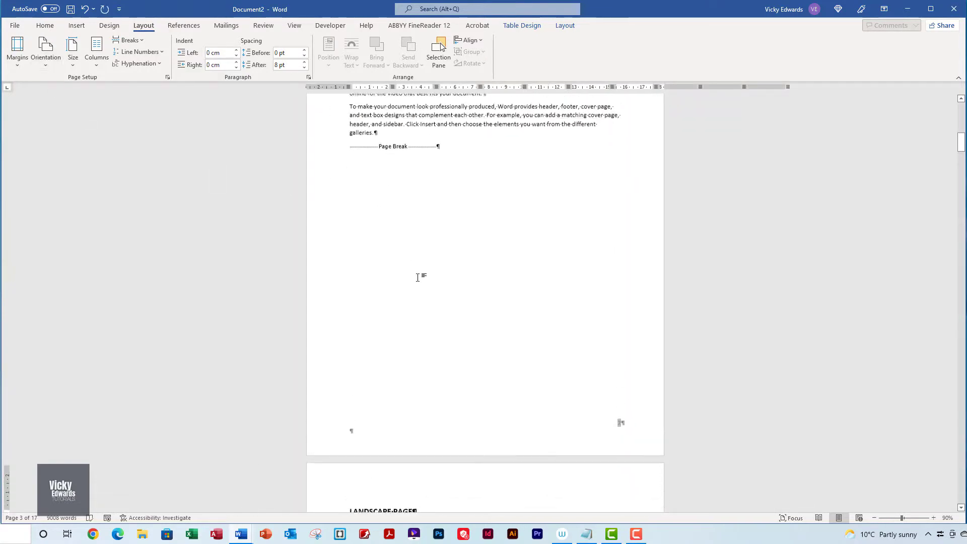
# Replace the page break before LANDSCAPE PAGE with a Next Page section break.
pyautogui.click(354, 164)
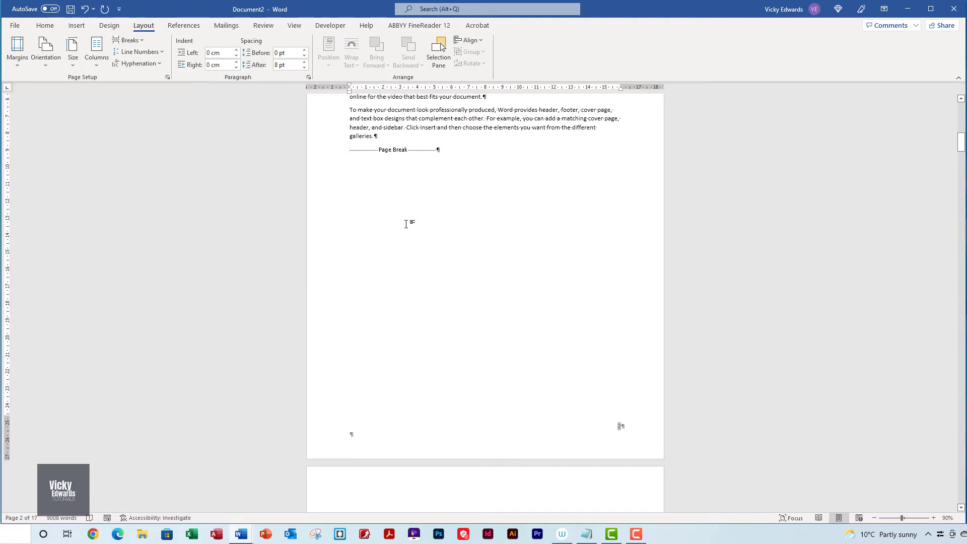
pyautogui.press('Delete')
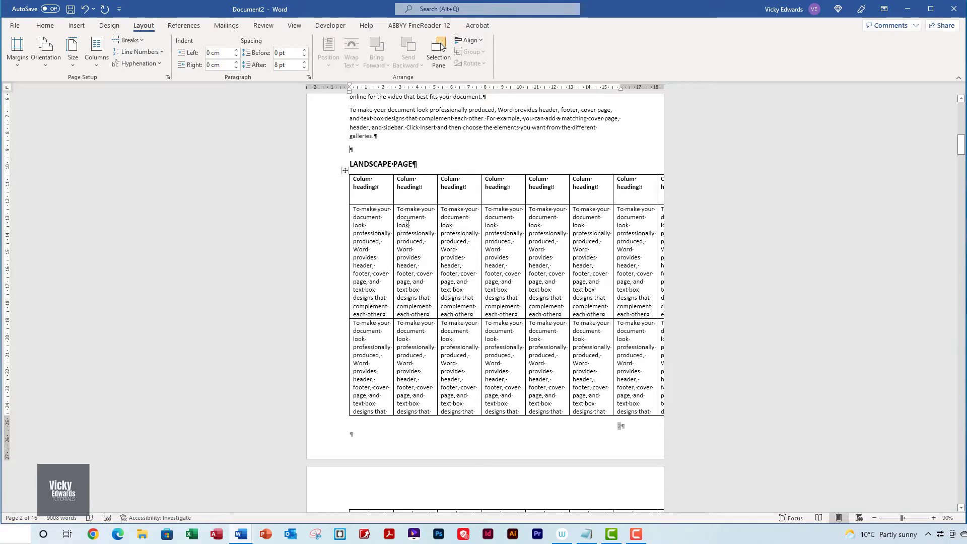
pyautogui.keyDown('ctrl'); pyautogui.scroll(7, 393, 168); pyautogui.keyUp('ctrl')
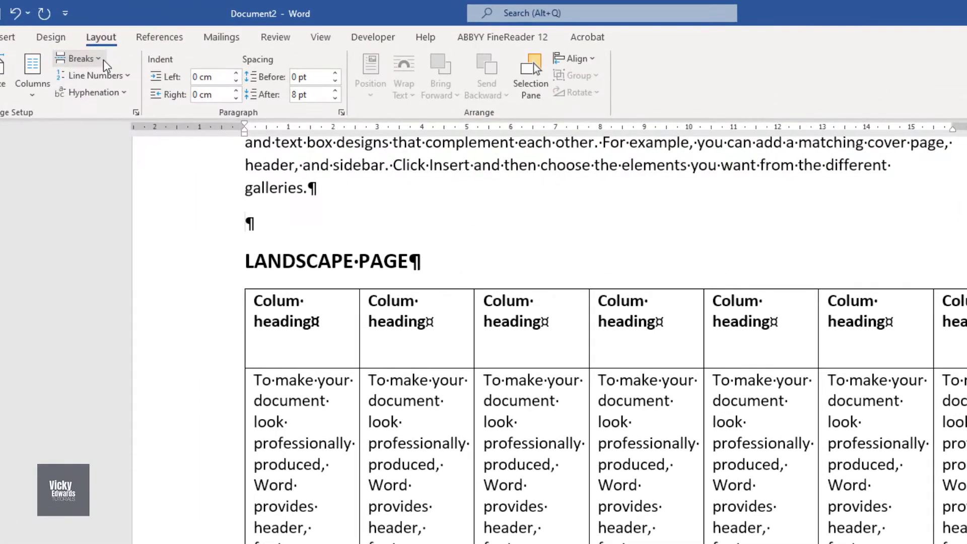
pyautogui.click(104, 59)
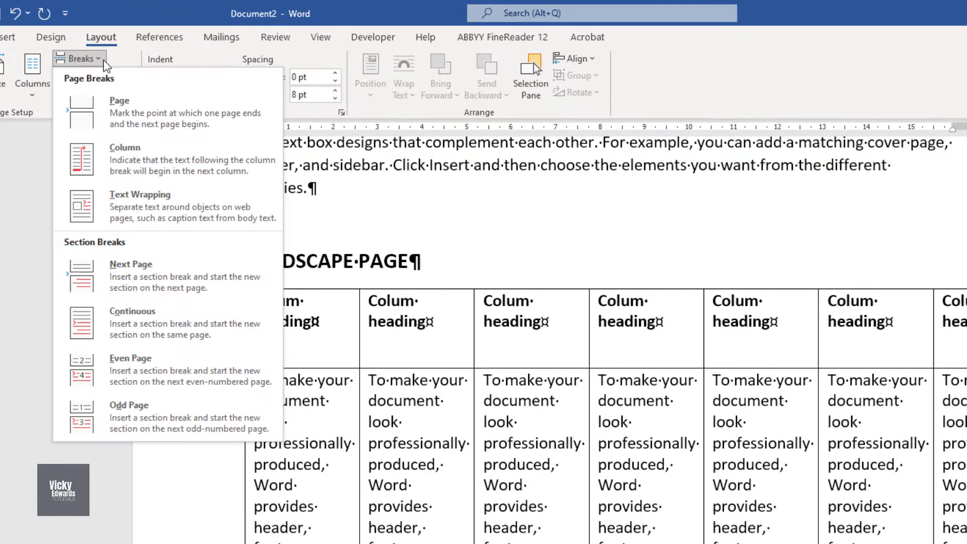
pyautogui.click(256, 288)
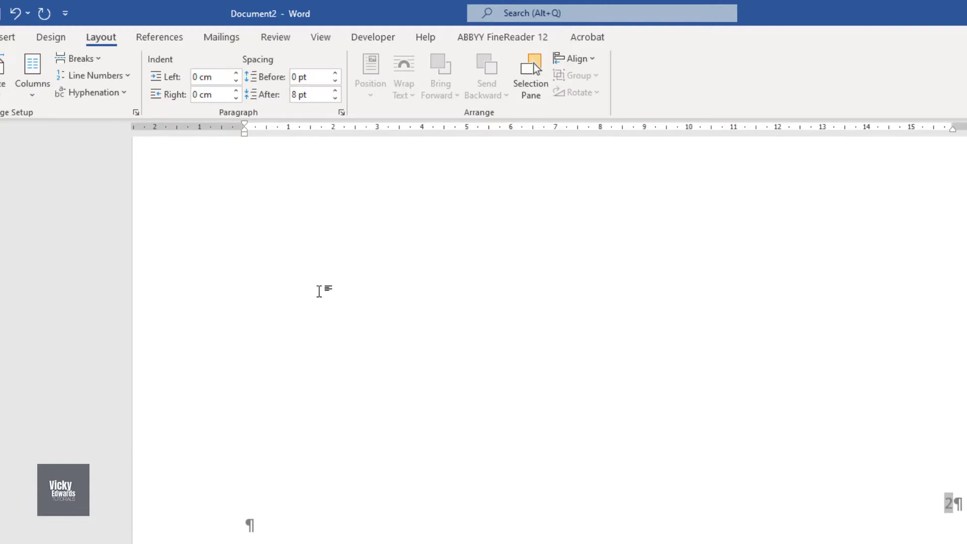
# Delete the empty paragraph left above the LANDSCAPE PAGE heading.
pyautogui.scroll(5, 356, 318)
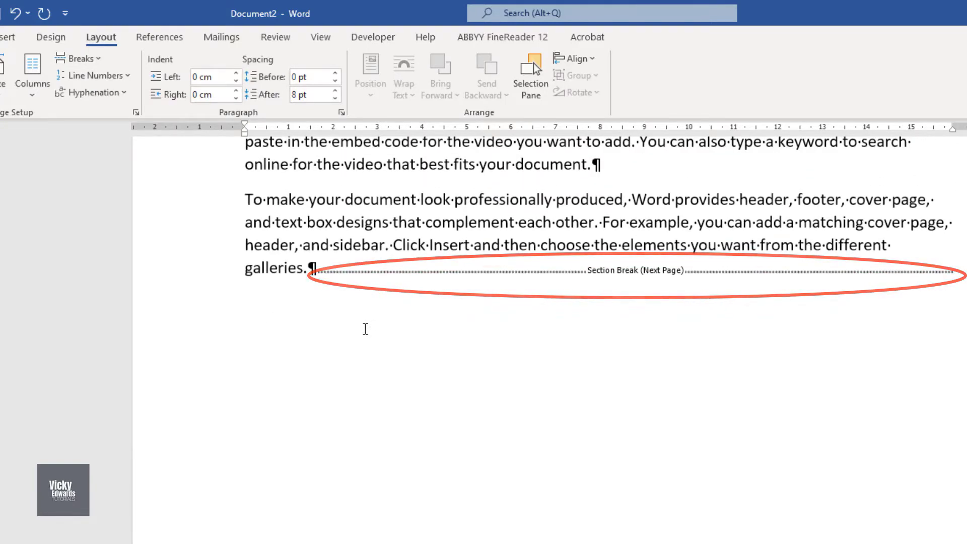
pyautogui.scroll(-5, 366, 328)
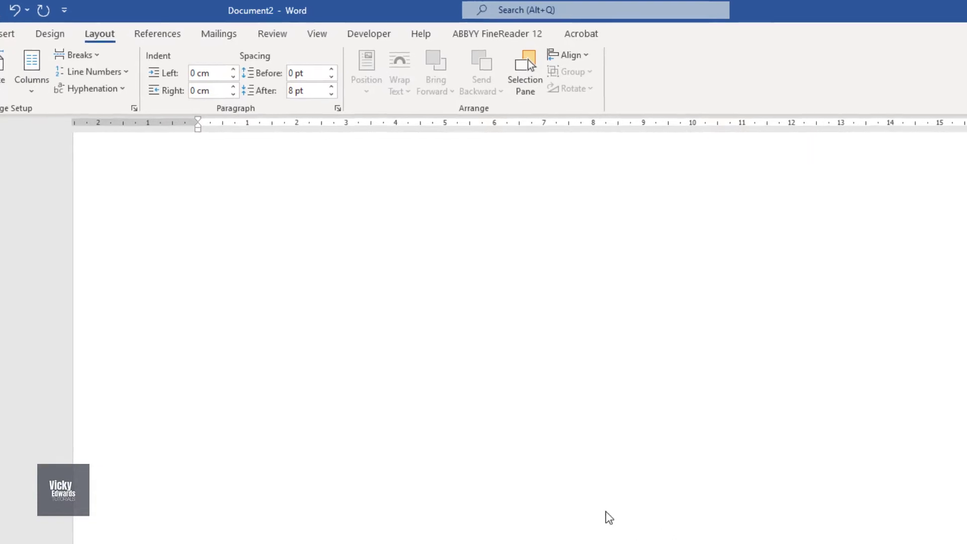
pyautogui.scroll(-10, 610, 518)
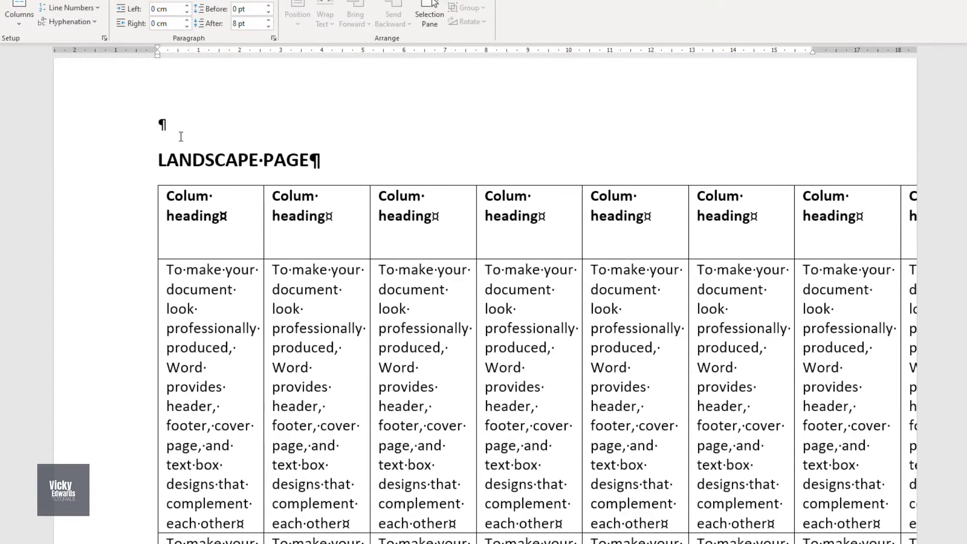
pyautogui.press('Delete')
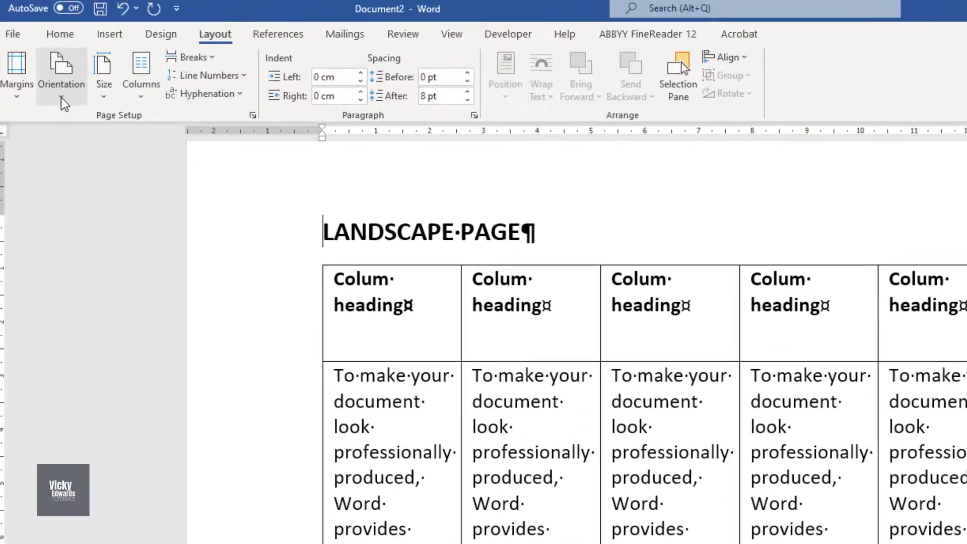
# Set the LANDSCAPE PAGE section to Landscape and check the wide table fits across the page.
pyautogui.click(62, 98)
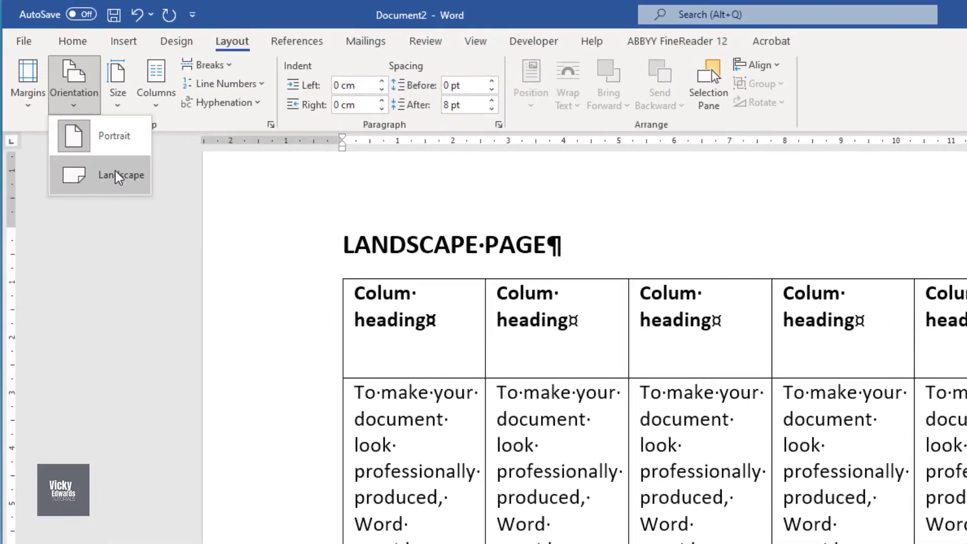
pyautogui.click(116, 175)
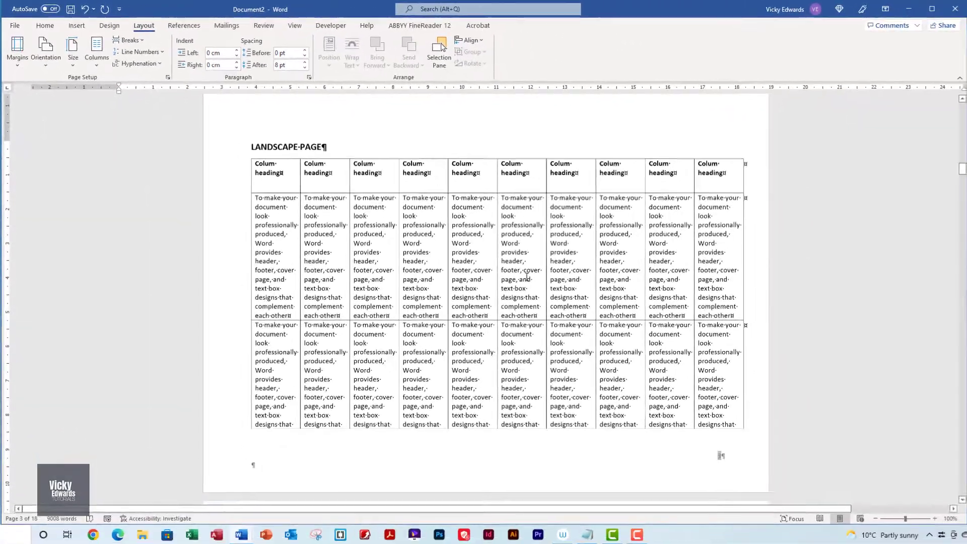
pyautogui.scroll(10, 711, 334)
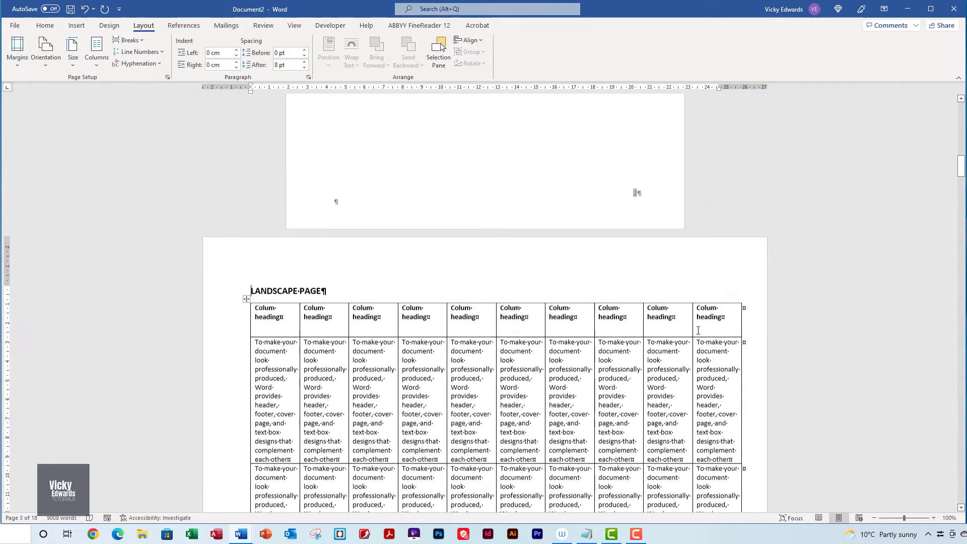
pyautogui.keyDown('ctrl'); pyautogui.scroll(-3, 689, 334); pyautogui.keyUp('ctrl')
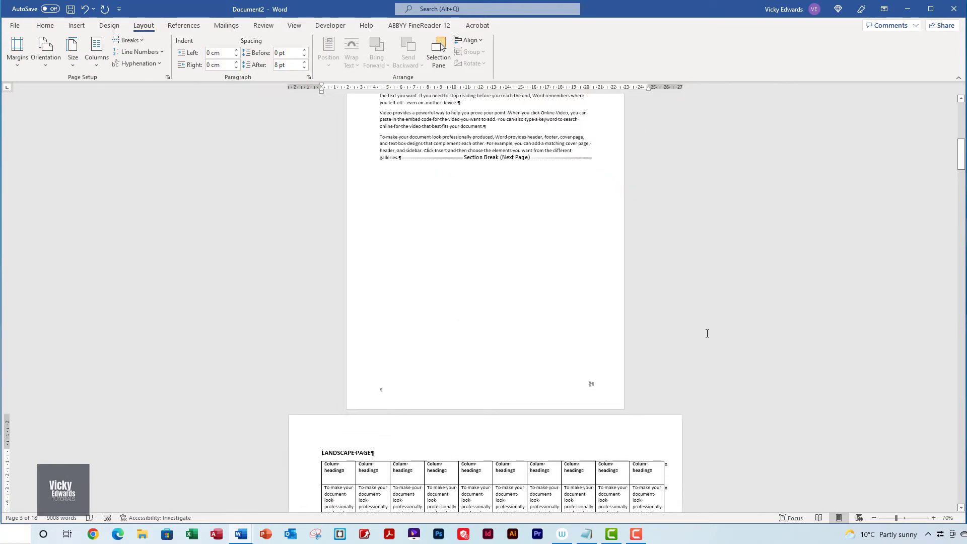
pyautogui.scroll(5, 695, 335)
pyautogui.scroll(2, 697, 332)
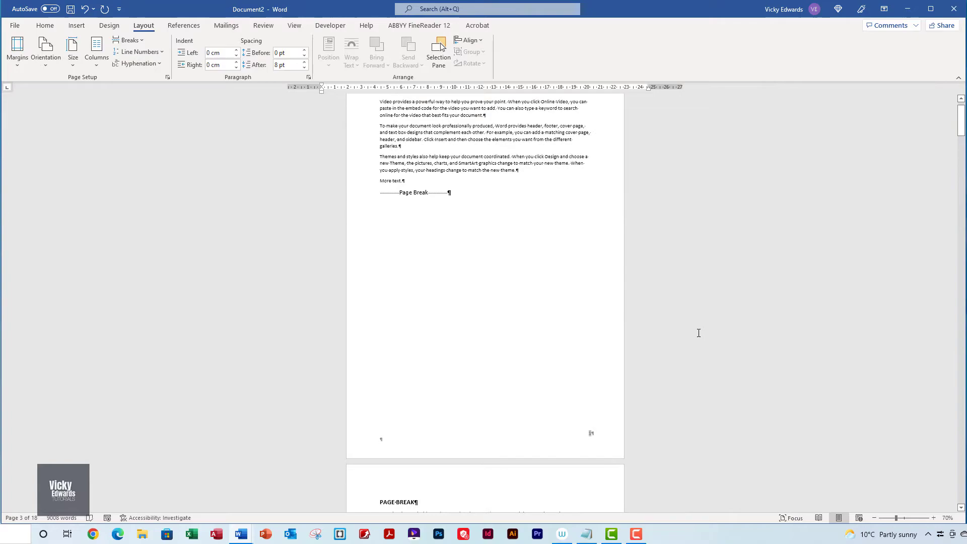
pyautogui.scroll(-5, 696, 333)
pyautogui.scroll(-6, 695, 333)
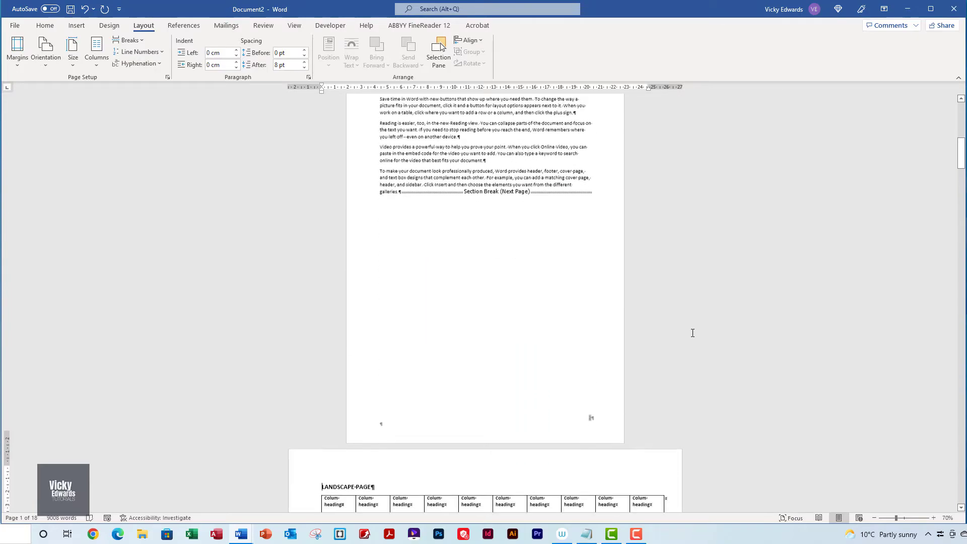
pyautogui.scroll(-7, 704, 338)
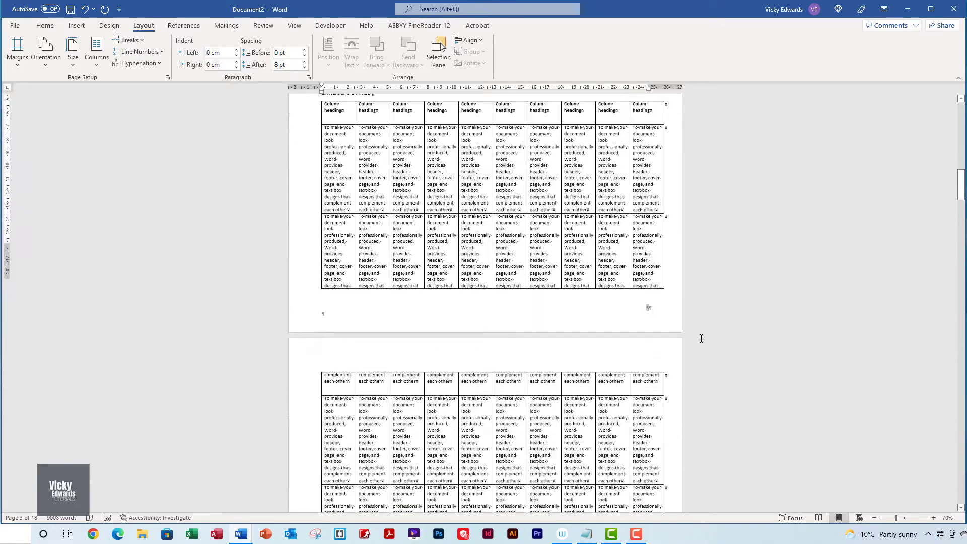
pyautogui.scroll(-1, 699, 342)
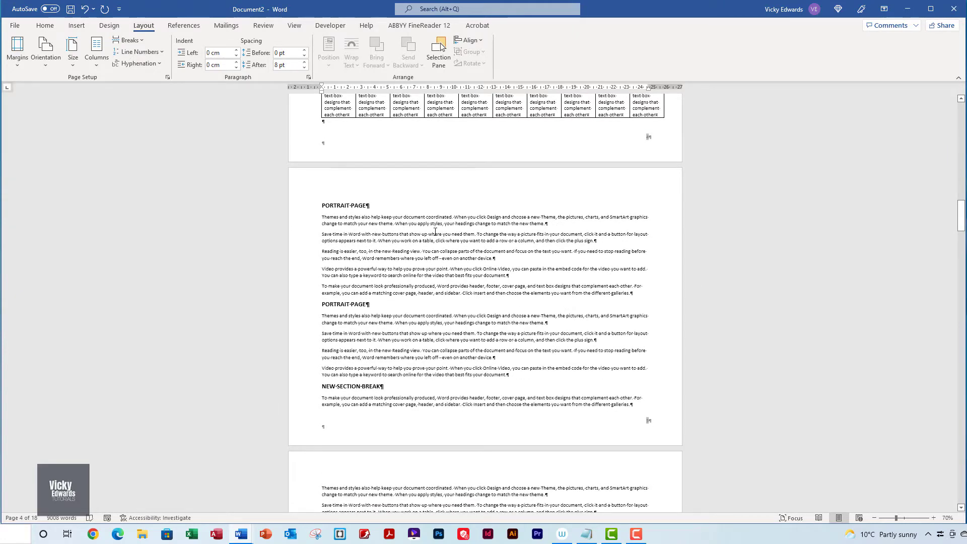
pyautogui.scroll(3, 435, 232)
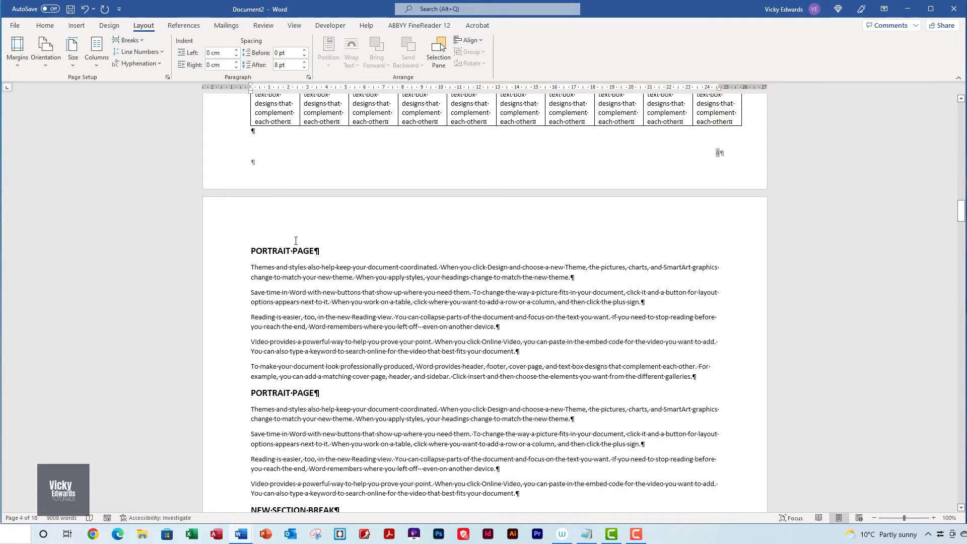
# Insert a Next Page section break before the PORTRAIT PAGE heading.
pyautogui.click(251, 254)
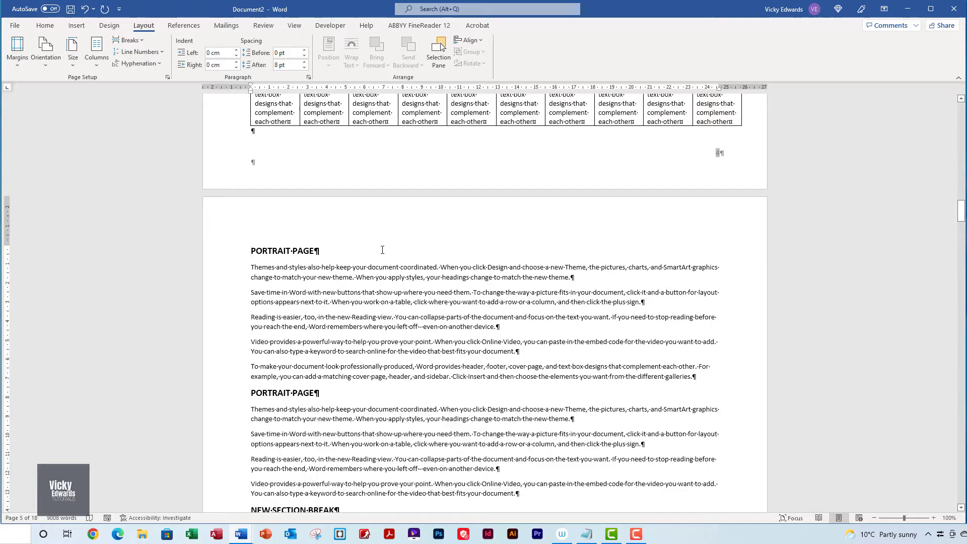
pyautogui.click(141, 41)
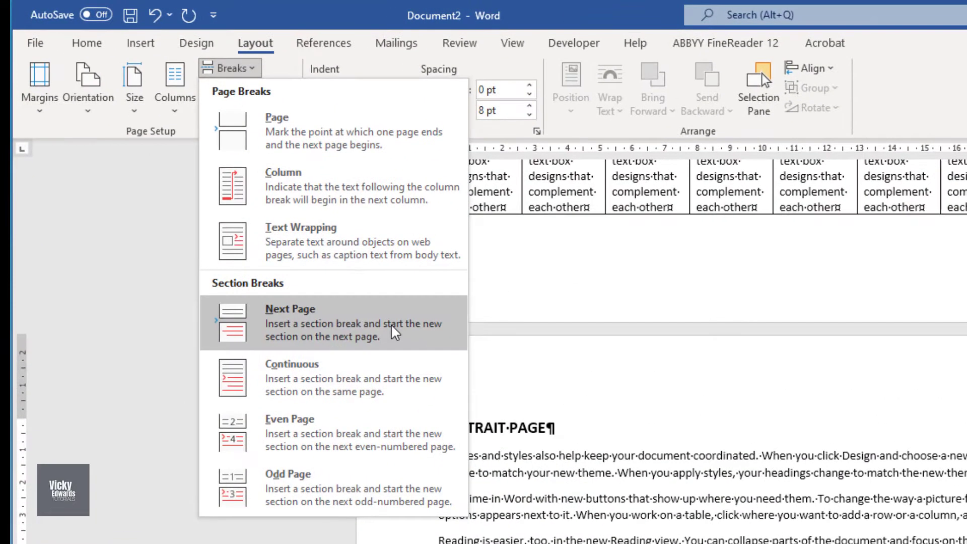
pyautogui.click(396, 332)
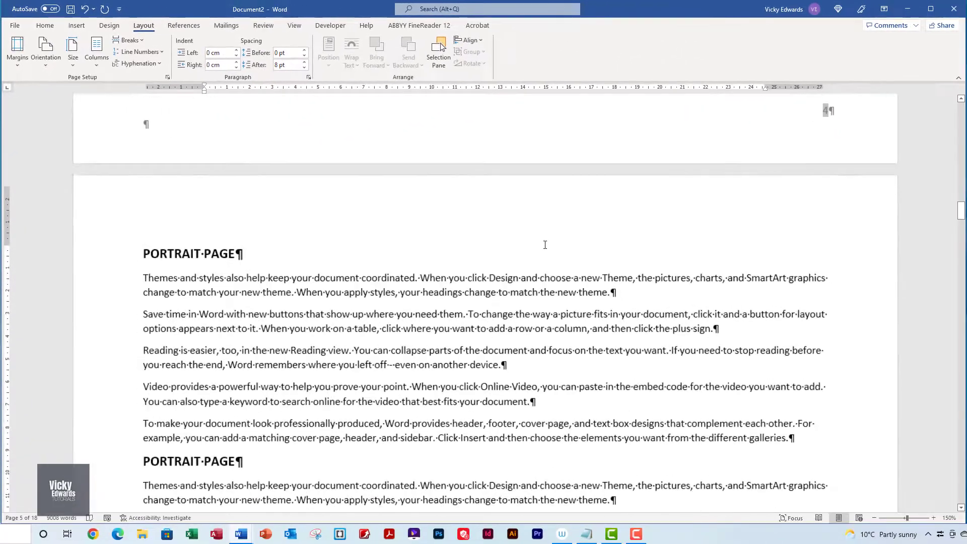
pyautogui.scroll(3, 545, 245)
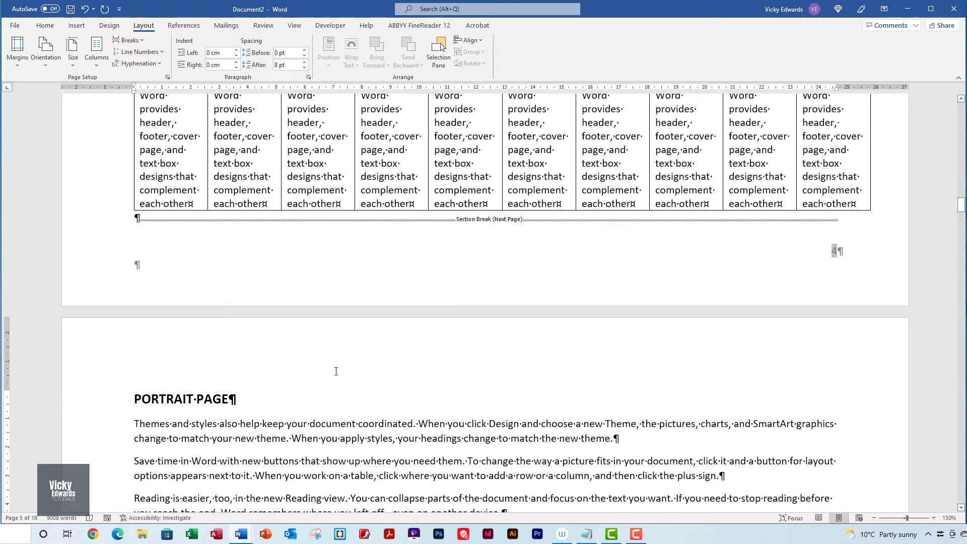
pyautogui.scroll(-4, 332, 367)
# Set the PORTRAIT PAGE section back to Portrait orientation and review the pages.
pyautogui.click(46, 51)
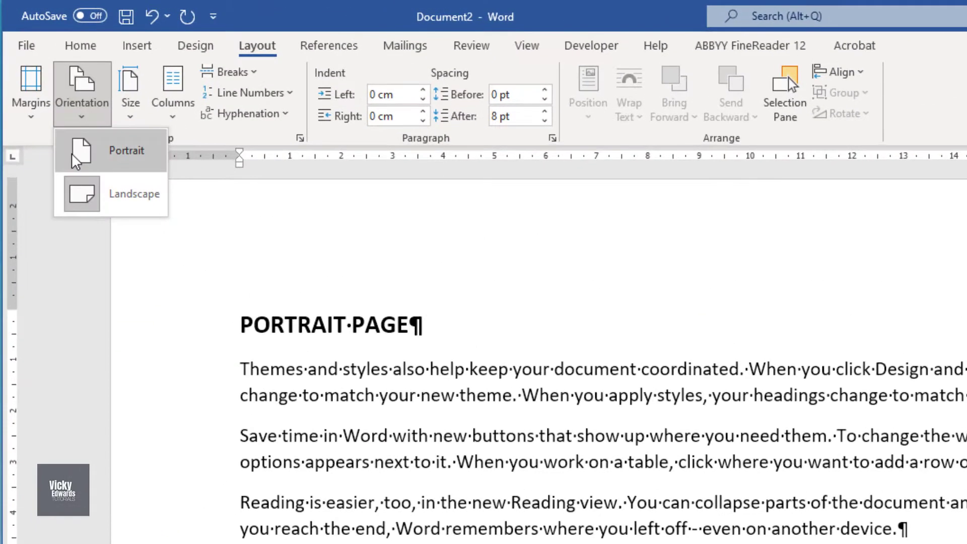
pyautogui.click(81, 151)
pyautogui.scroll(-5, 554, 353)
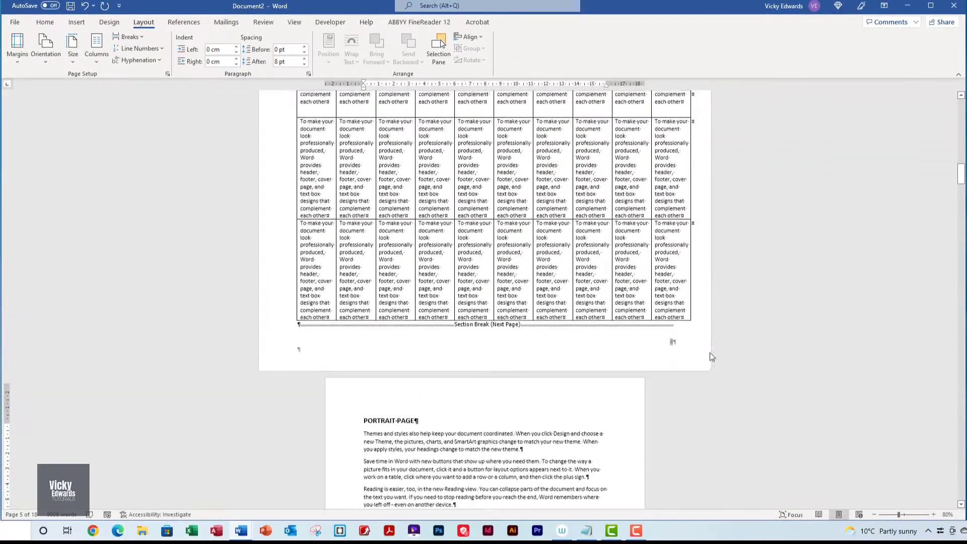
pyautogui.scroll(3, 715, 351)
pyautogui.scroll(10, 714, 351)
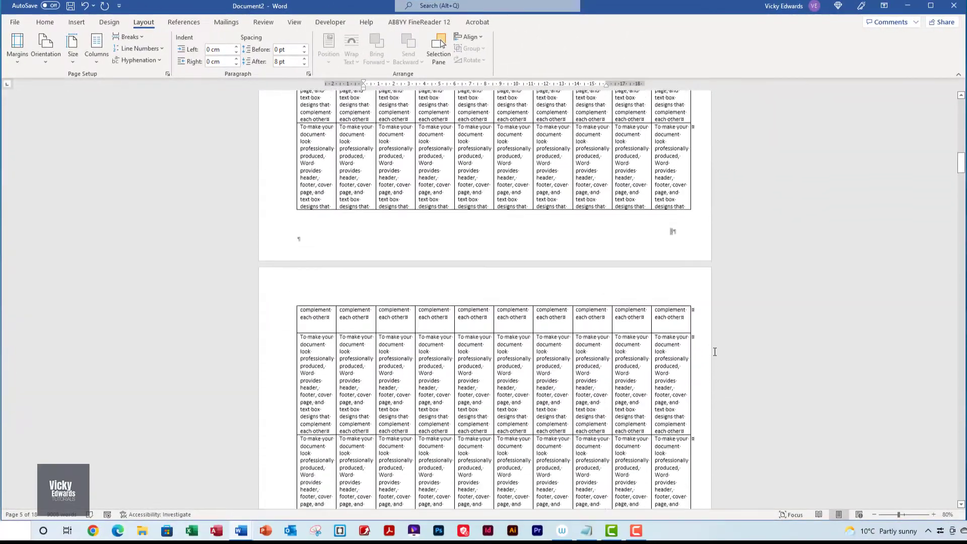
pyautogui.scroll(10, 739, 356)
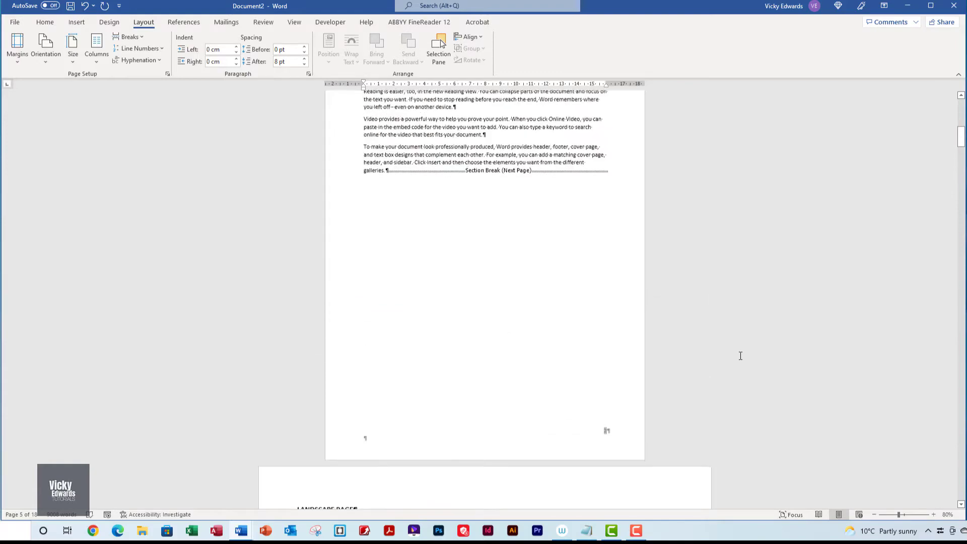
pyautogui.scroll(3, 741, 356)
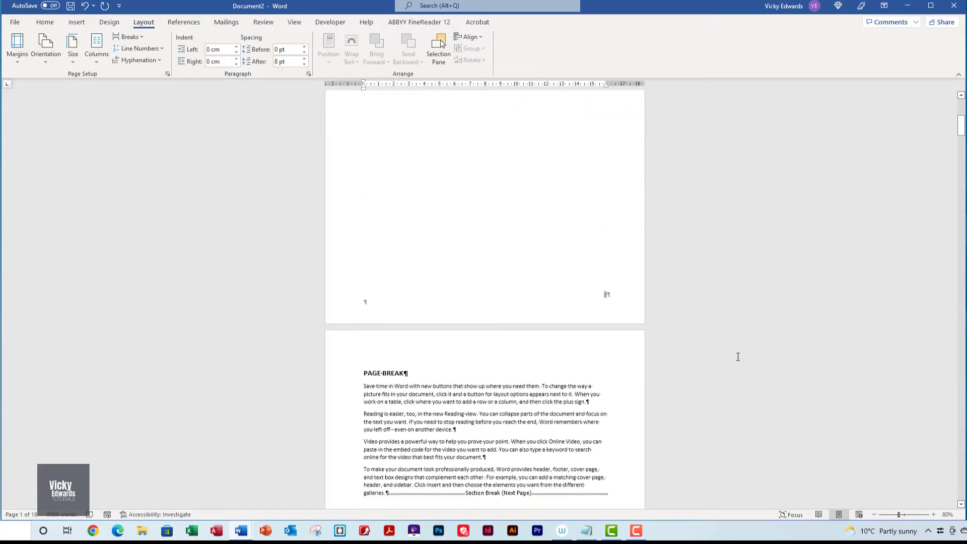
pyautogui.scroll(-5, 745, 358)
pyautogui.scroll(3, 365, 272)
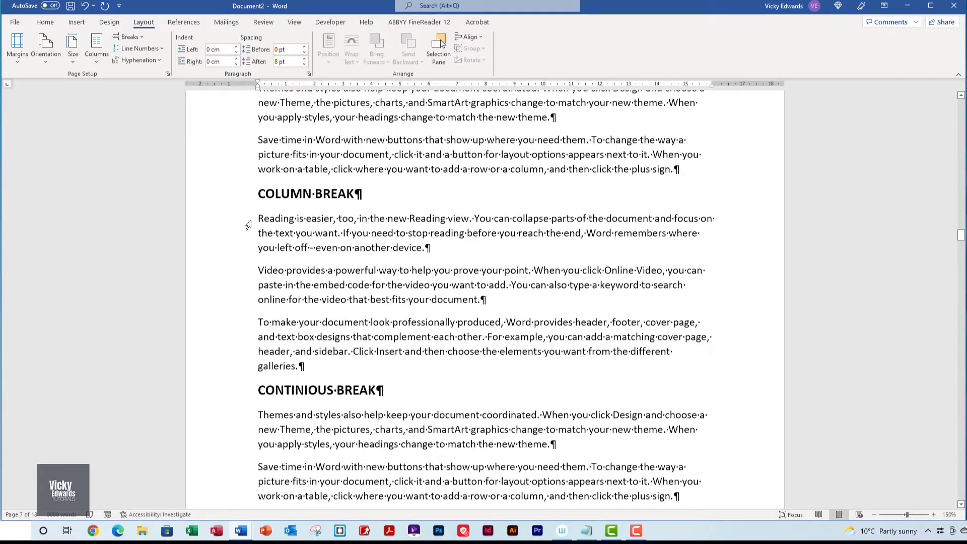
# Format the three paragraphs under COLUMN BREAK as Three columns.
pyautogui.moveTo(257, 222); pyautogui.dragTo(300, 438)
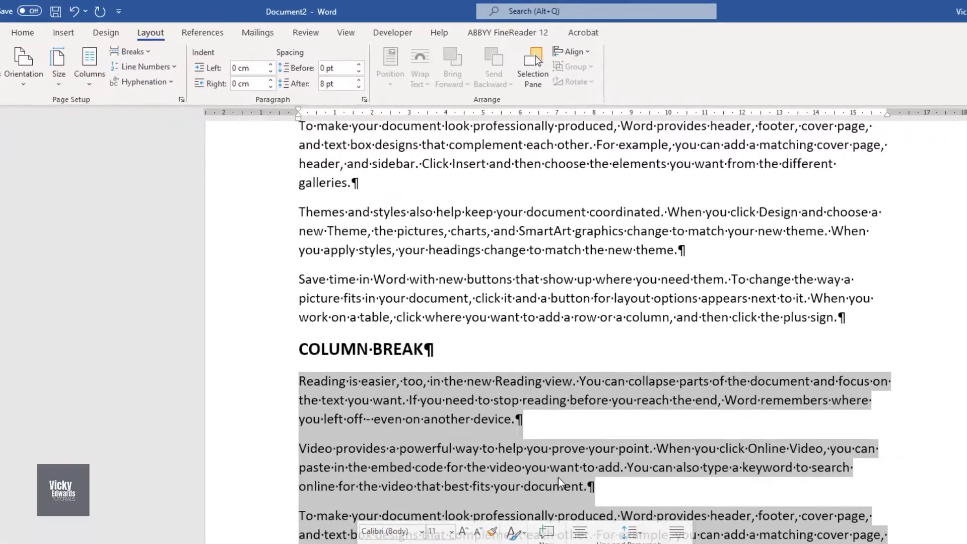
pyautogui.scroll(-1, 483, 302)
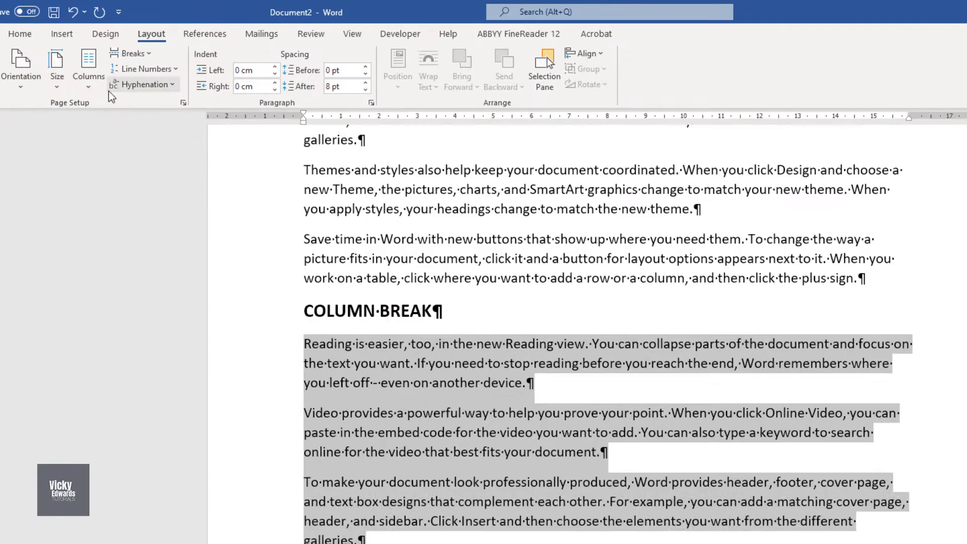
pyautogui.click(100, 63)
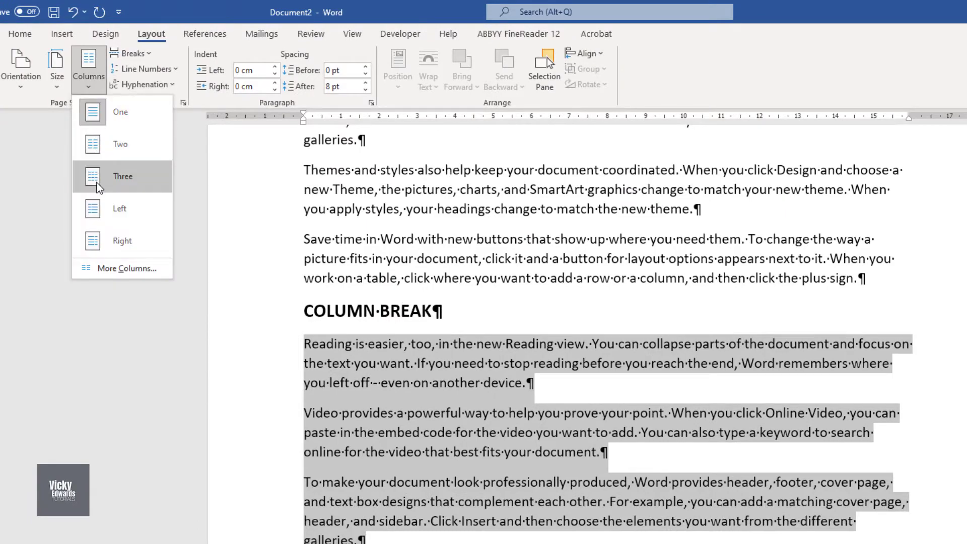
pyautogui.click(99, 188)
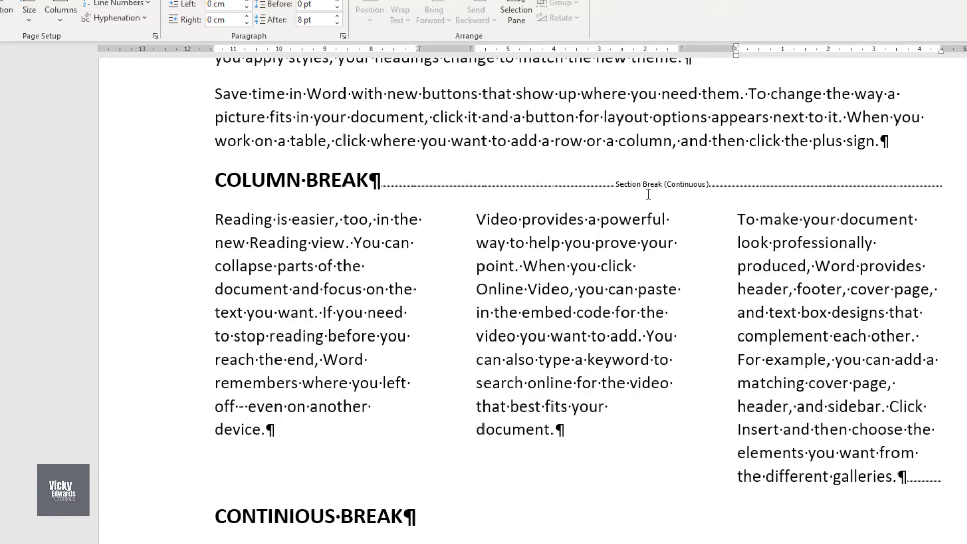
# Insert column breaks before the 'Video provides' and 'To make your document' paragraphs.
pyautogui.press('BackSpace')
pyautogui.click(211, 58)
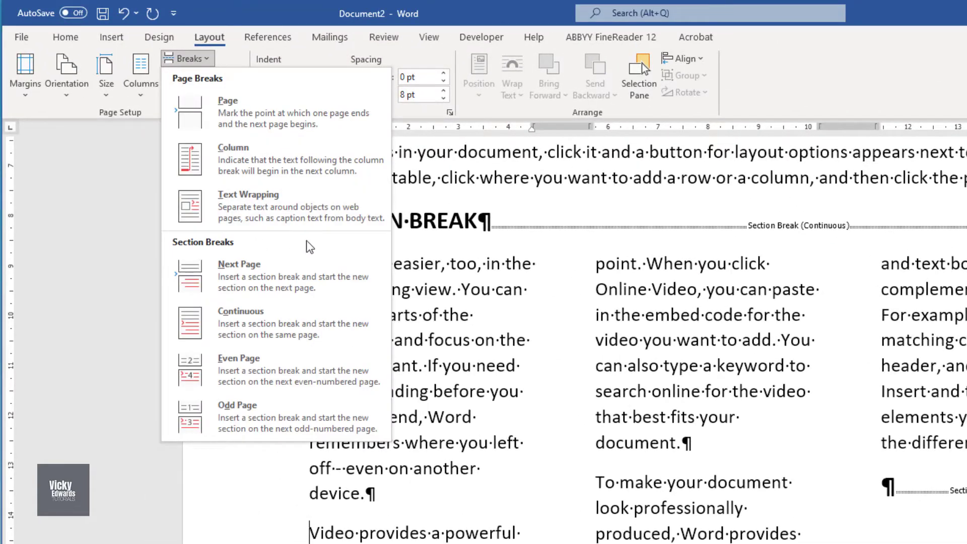
pyautogui.click(358, 159)
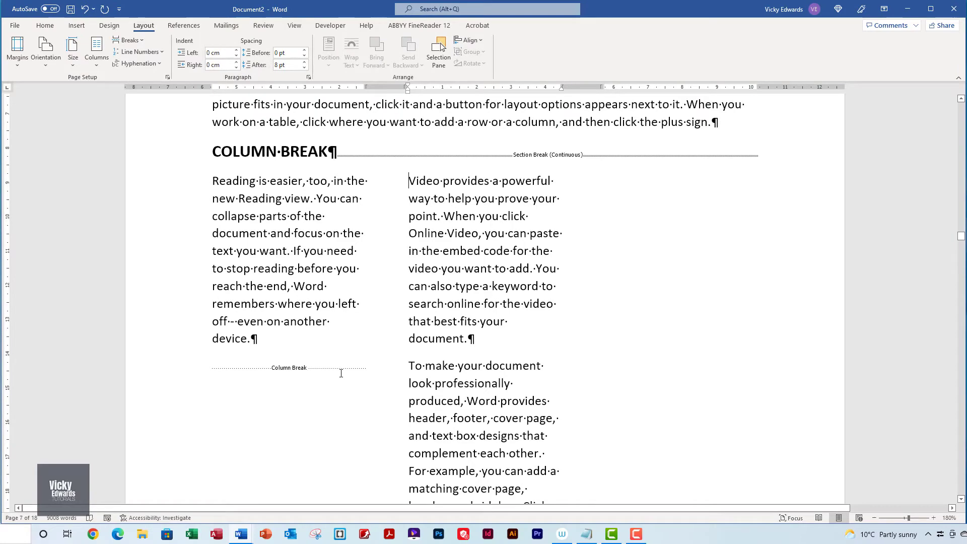
pyautogui.click(393, 373)
pyautogui.click(142, 41)
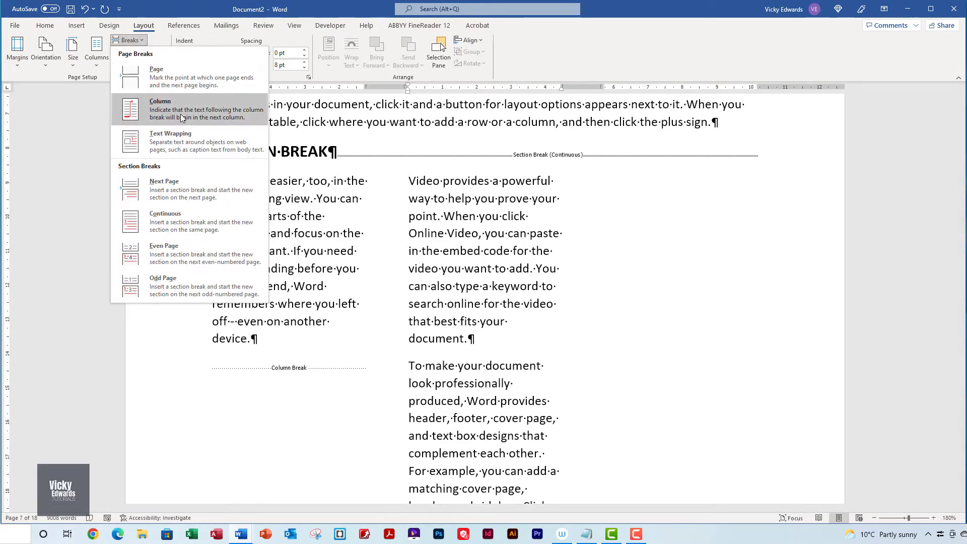
pyautogui.click(160, 107)
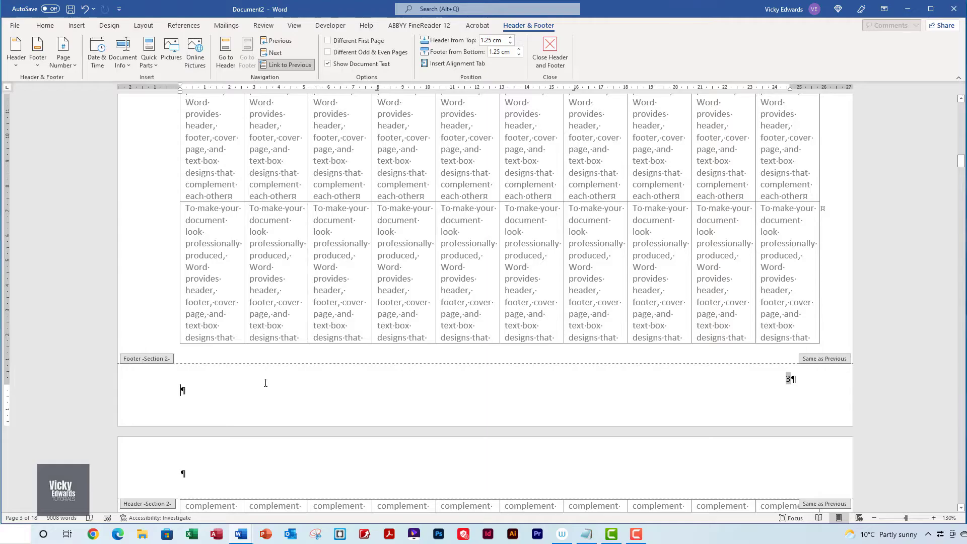
# Type 'LANDSCAPE TABLE' in the footer and make it bold and blue.
pyautogui.write('LANDSCAP')
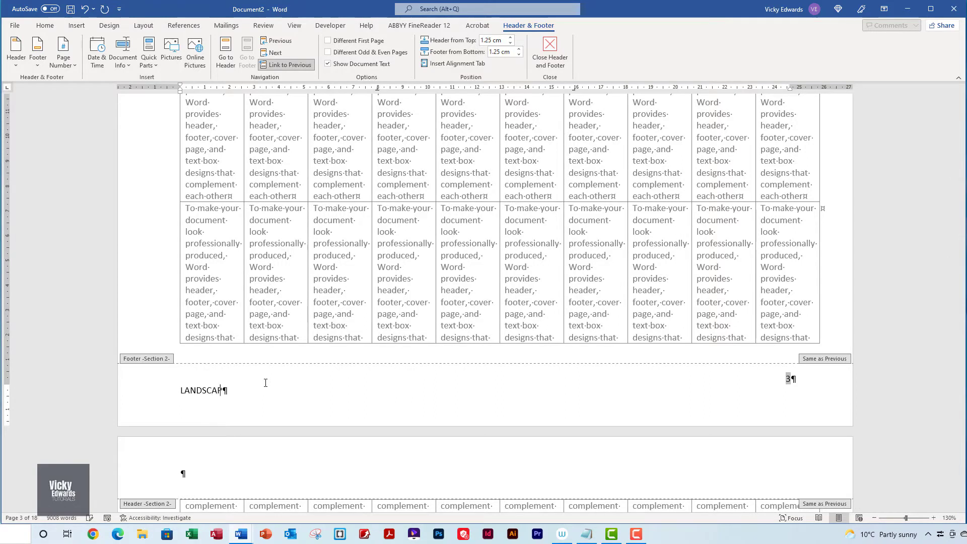
pyautogui.write('E TABLE')
pyautogui.click(143, 398)
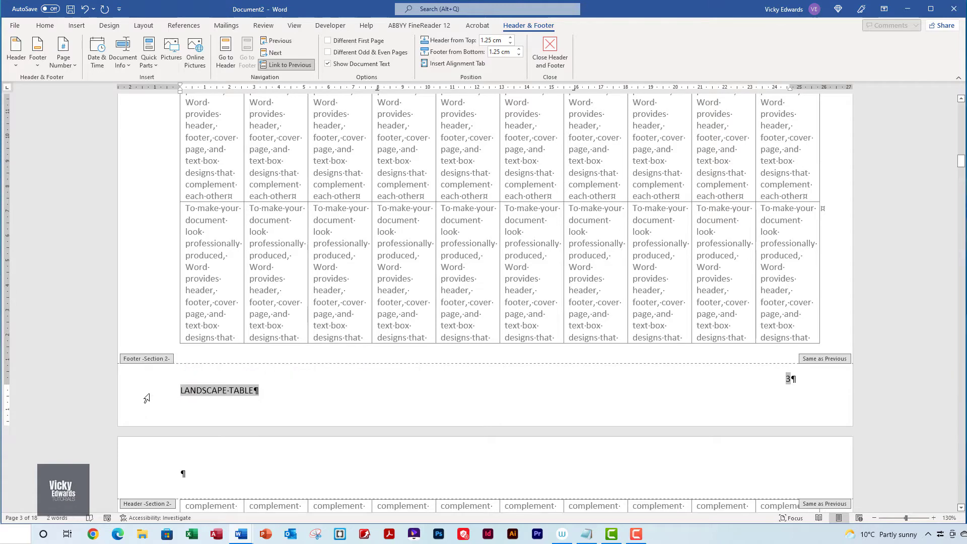
pyautogui.hotkey('ctrl', 'b')
pyautogui.hotkey('alt', 'h')
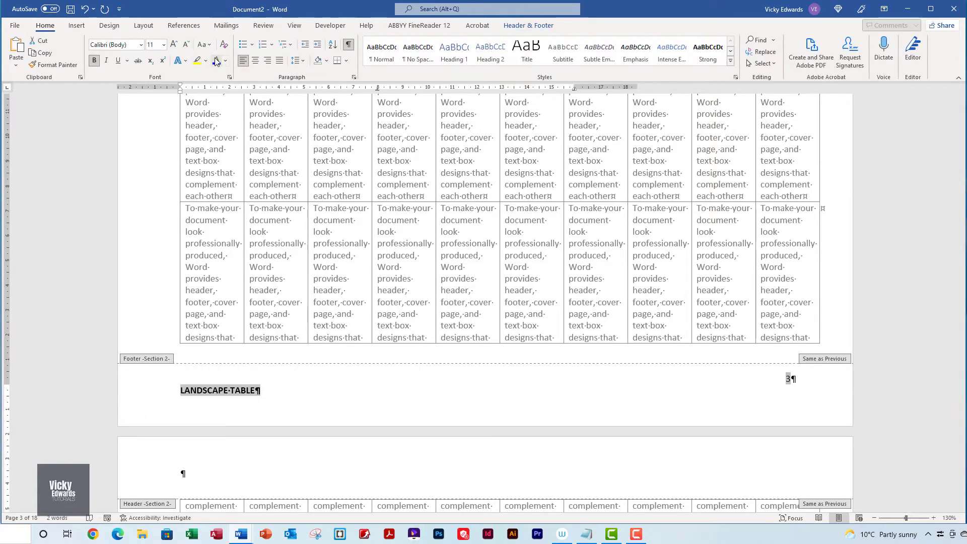
pyautogui.click(286, 401)
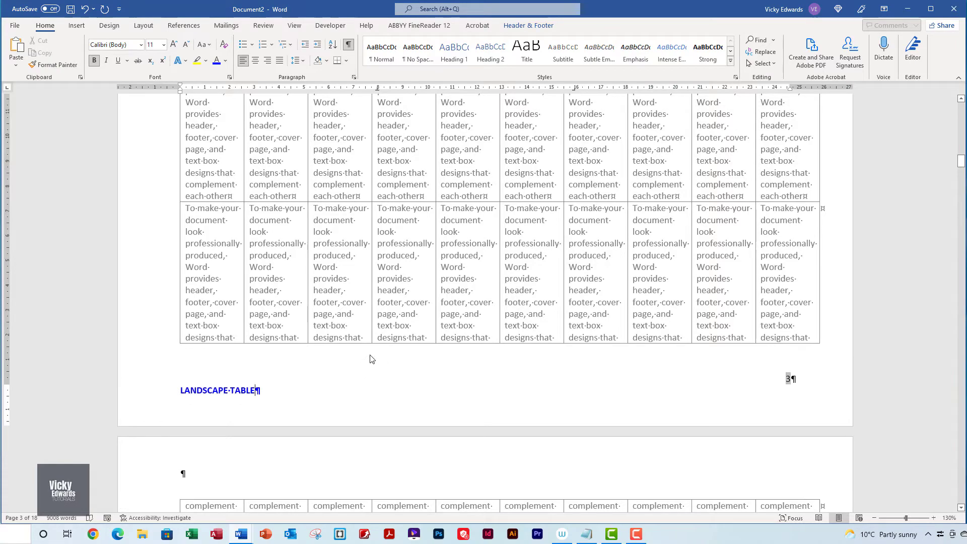
# Leave footer editing and scroll through the landscape table pages.
pyautogui.doubleClick(483, 379)
pyautogui.scroll(12, 461, 370)
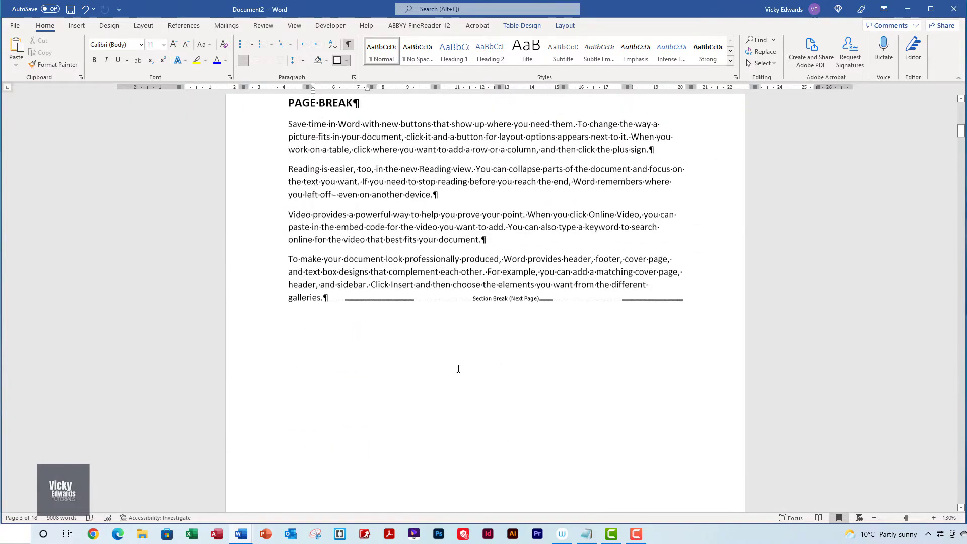
pyautogui.scroll(-20, 456, 368)
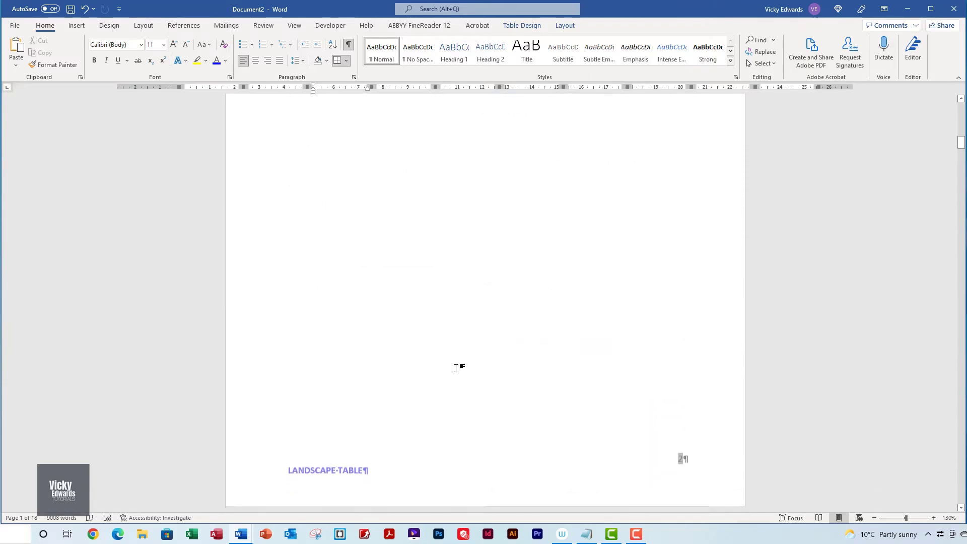
pyautogui.scroll(-15, 454, 364)
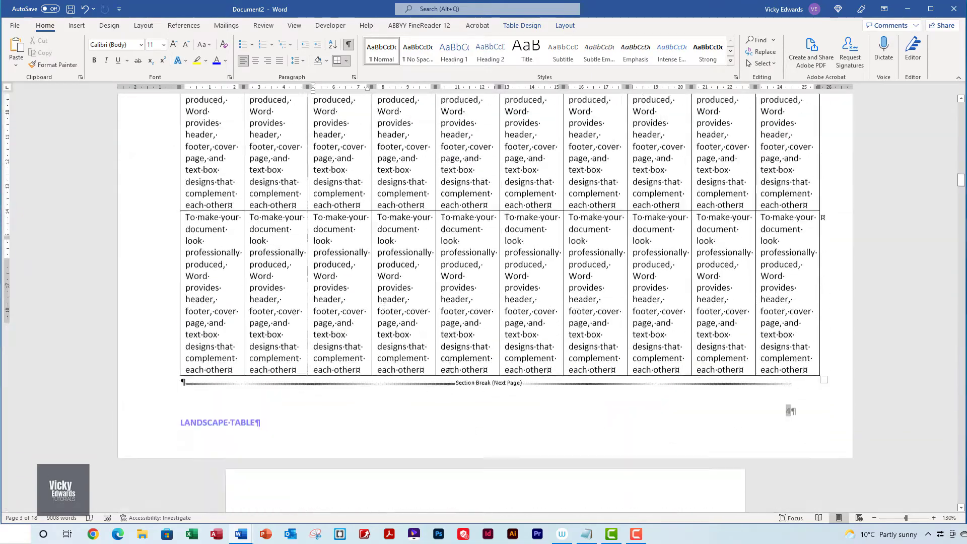
pyautogui.scroll(-20, 449, 359)
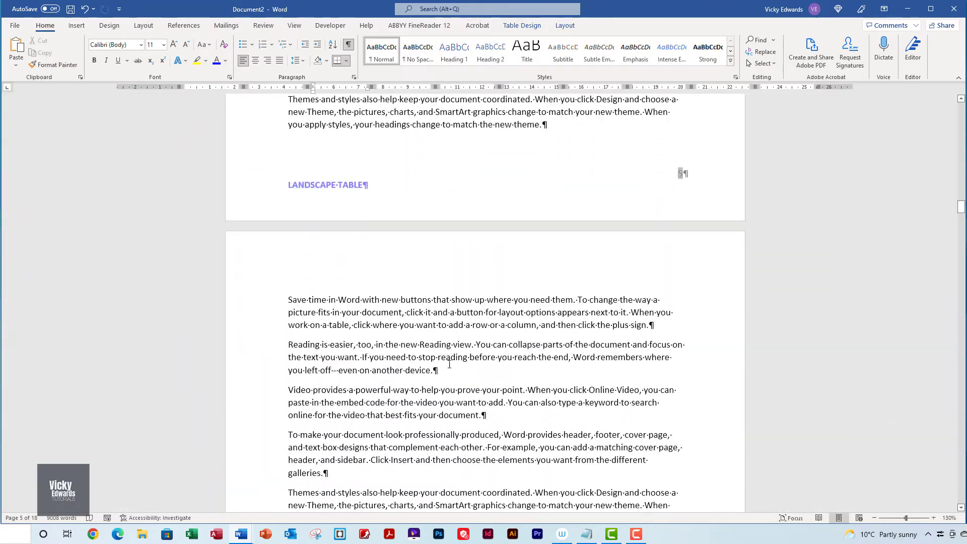
pyautogui.scroll(7, 446, 369)
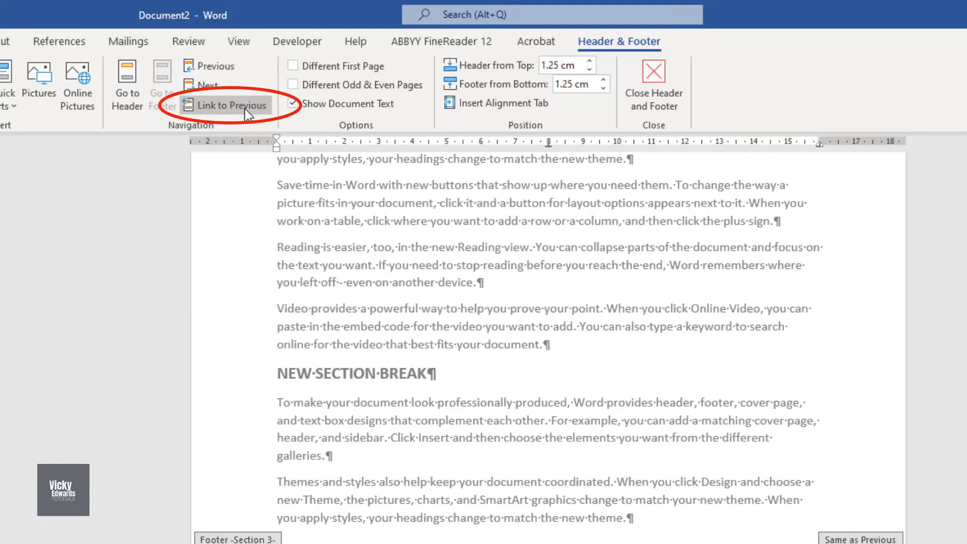
# Unlink the section 3 footer from the previous section and enter PORTRAIT PAGES in red.
pyautogui.click(247, 113)
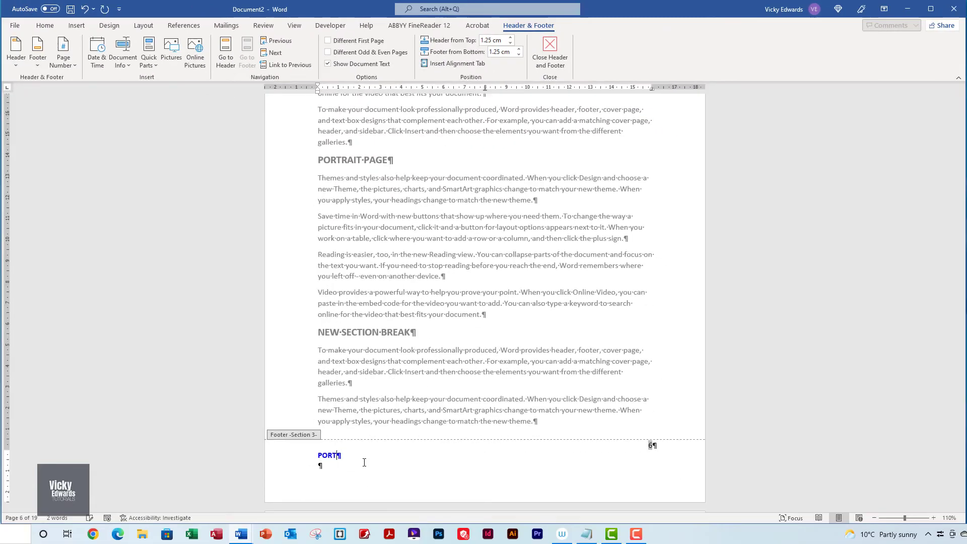
pyautogui.write('RAIT PAGES')
pyautogui.click(291, 456)
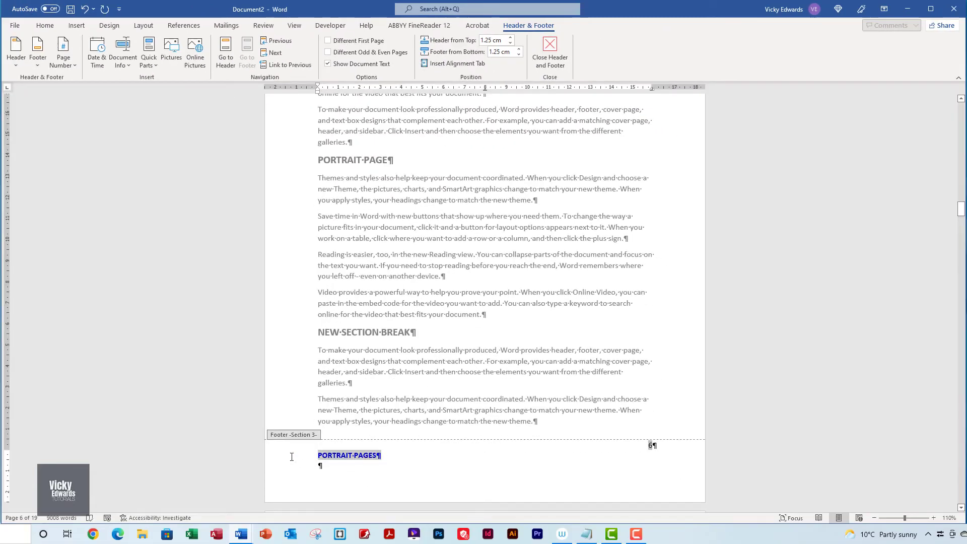
pyautogui.click(45, 25)
pyautogui.click(225, 60)
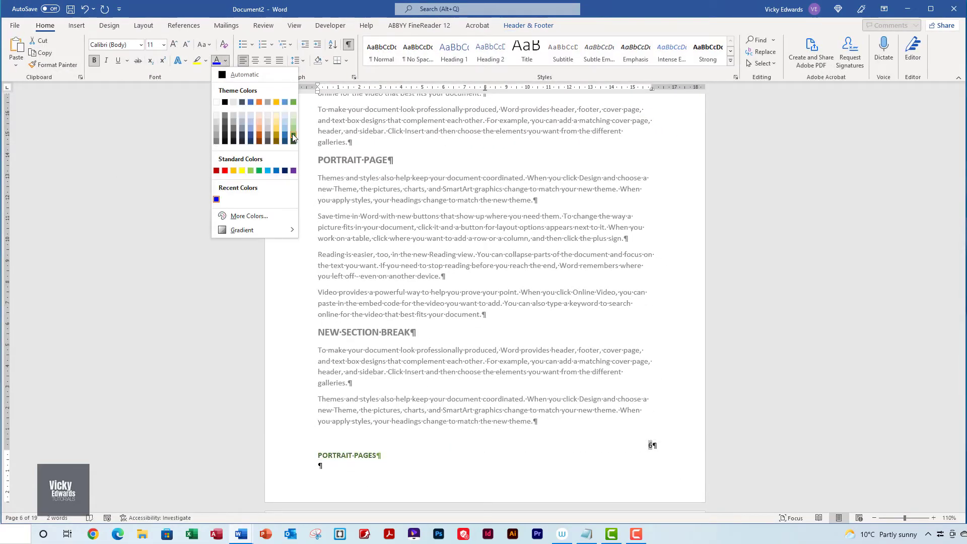
pyautogui.click(224, 170)
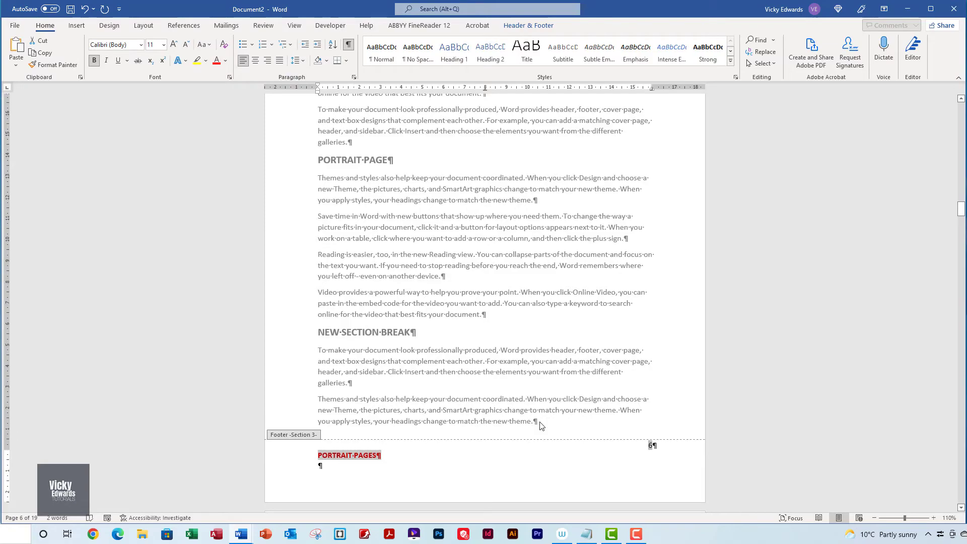
# Close footer editing and scroll through the document to review the section footers.
pyautogui.doubleClick(541, 426)
pyautogui.scroll(-15, 533, 395)
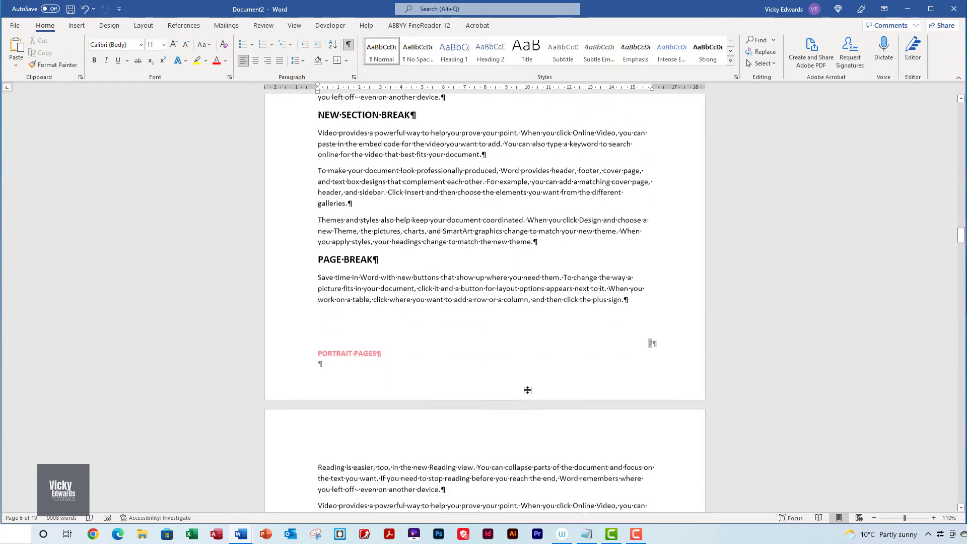
pyautogui.scroll(20, 526, 397)
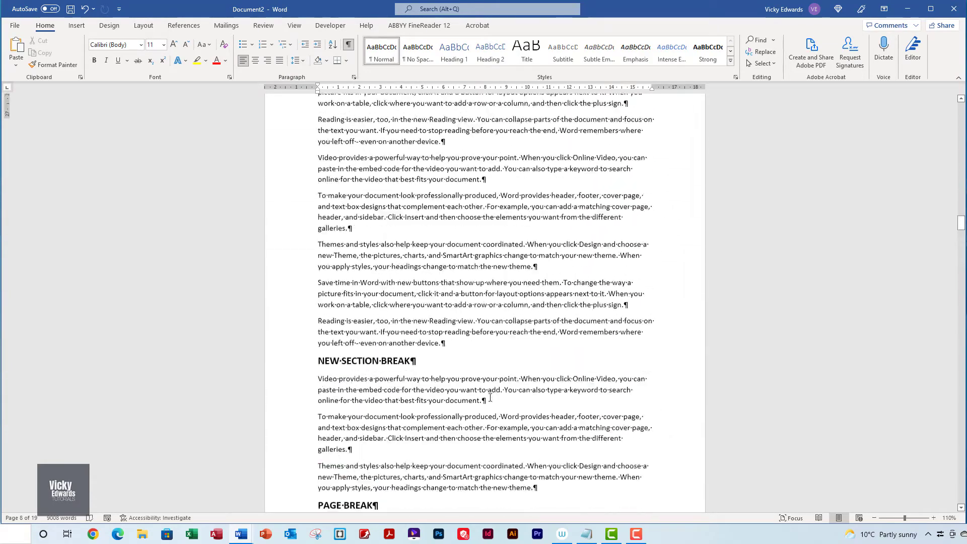
pyautogui.scroll(3, 485, 403)
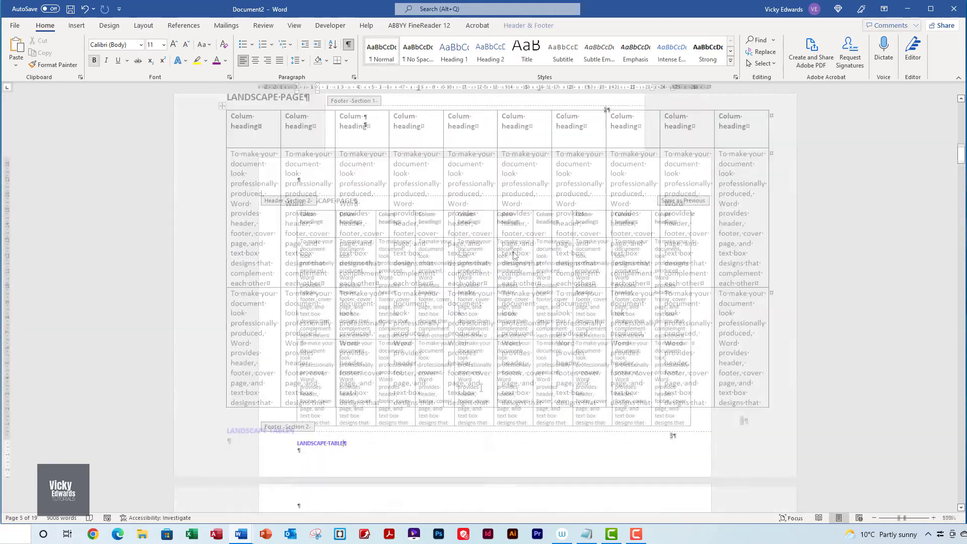
pyautogui.scroll(10, 530, 361)
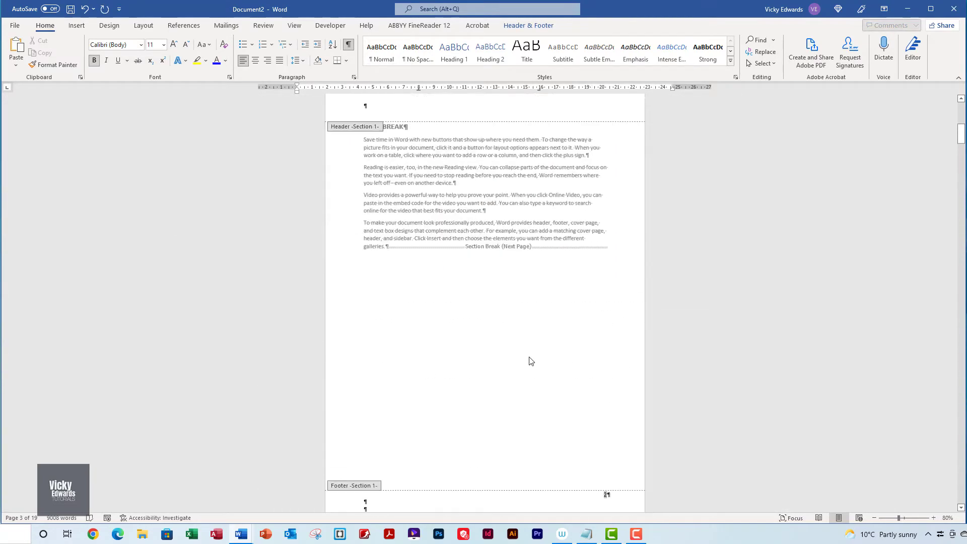
pyautogui.scroll(15, 529, 363)
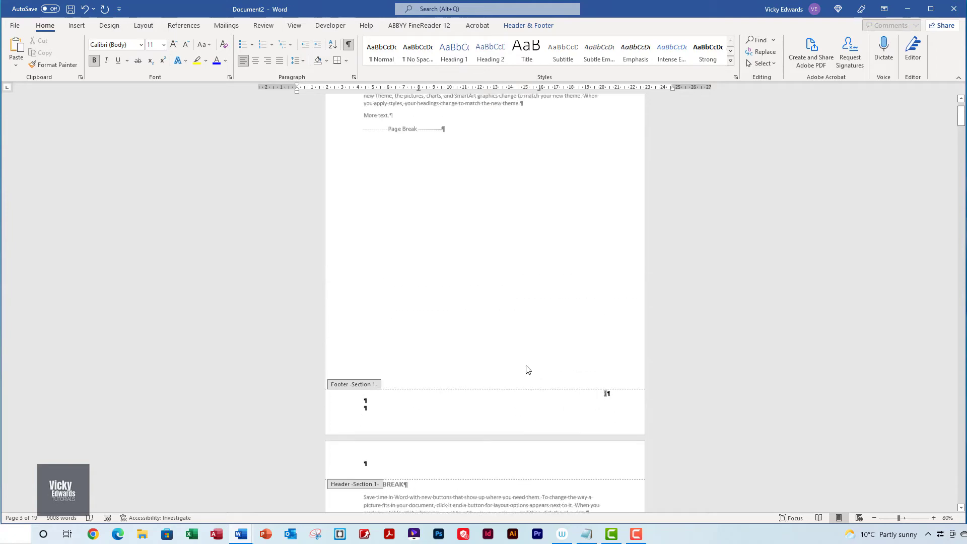
pyautogui.scroll(-2, 408, 421)
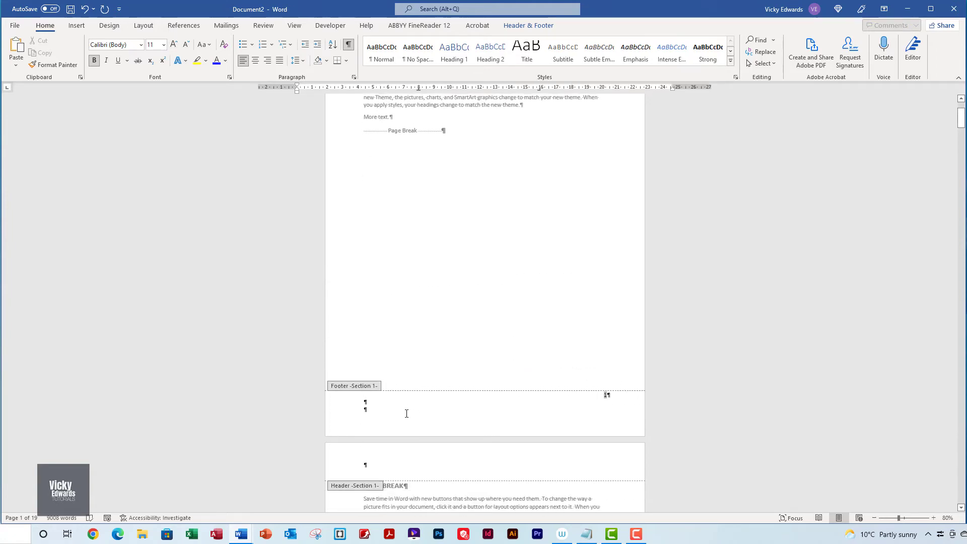
pyautogui.scroll(3, 406, 415)
pyautogui.scroll(-3, 410, 407)
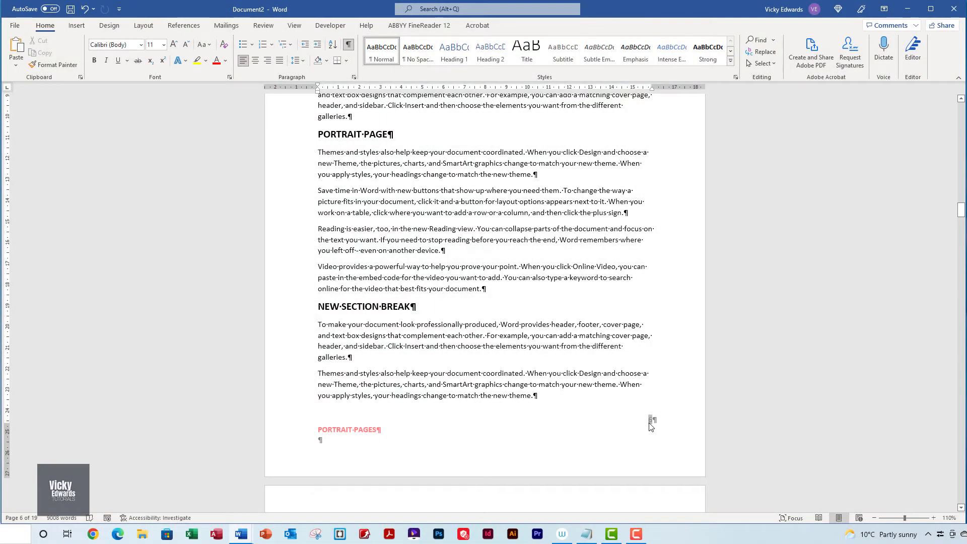
# Set the PORTRAIT PAGES footer's page number format to start at 1.
pyautogui.doubleClick(650, 426)
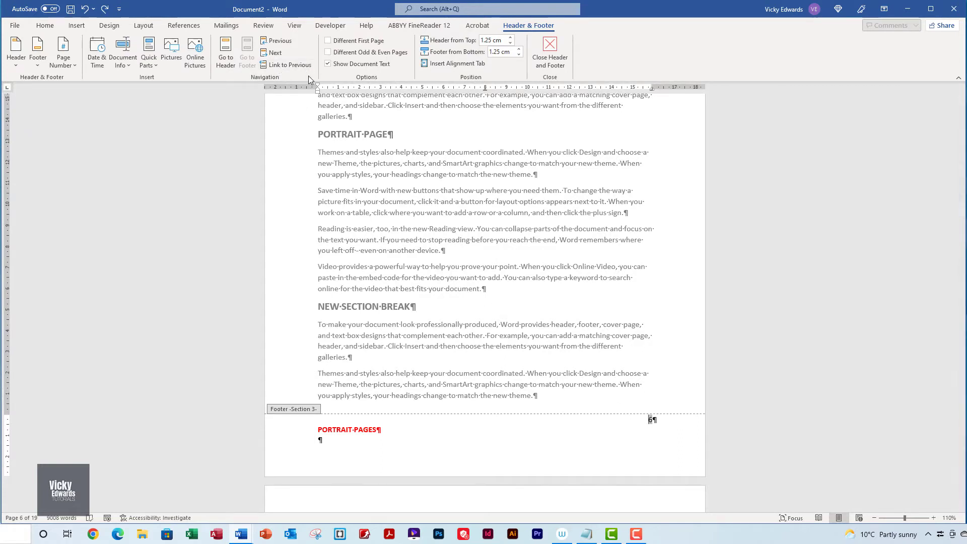
pyautogui.moveTo(657, 422); pyautogui.dragTo(649, 420)
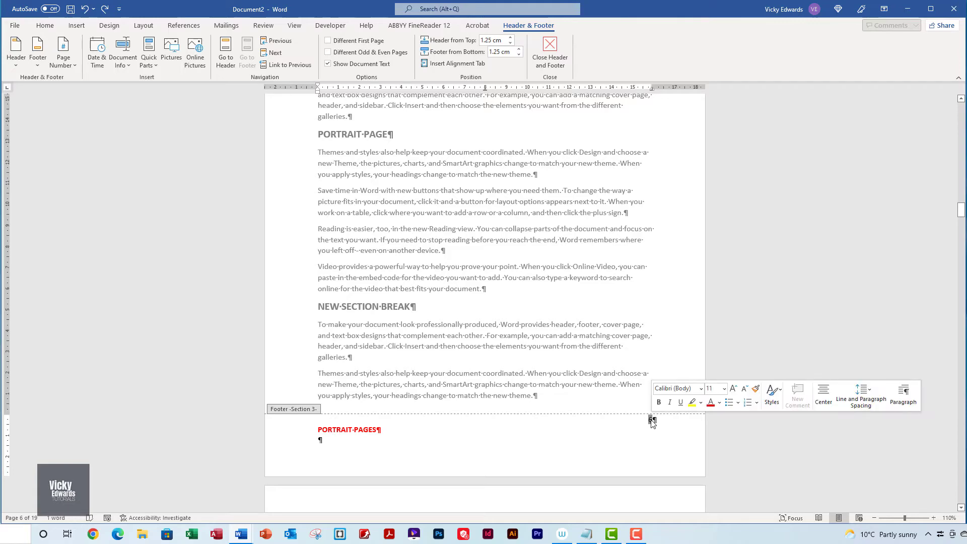
pyautogui.rightClick(651, 419)
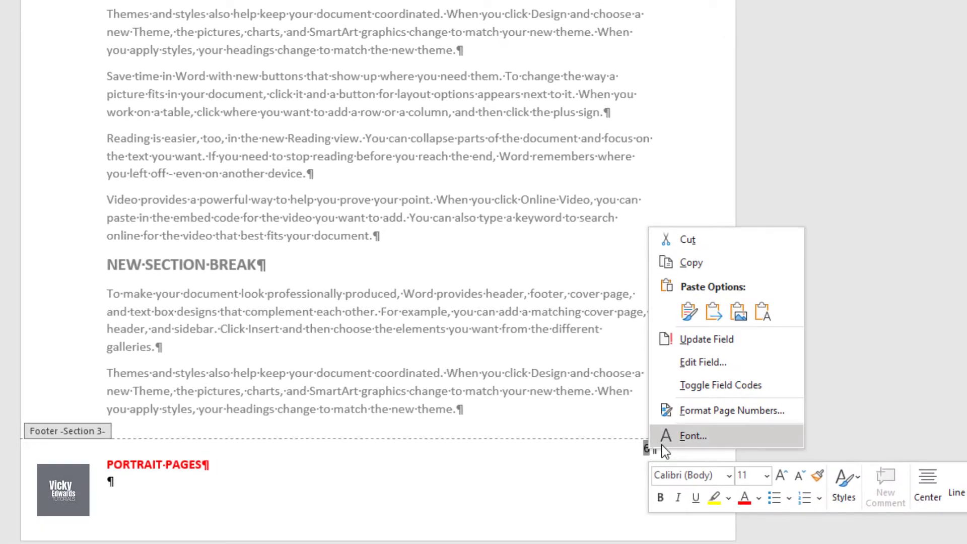
pyautogui.click(741, 412)
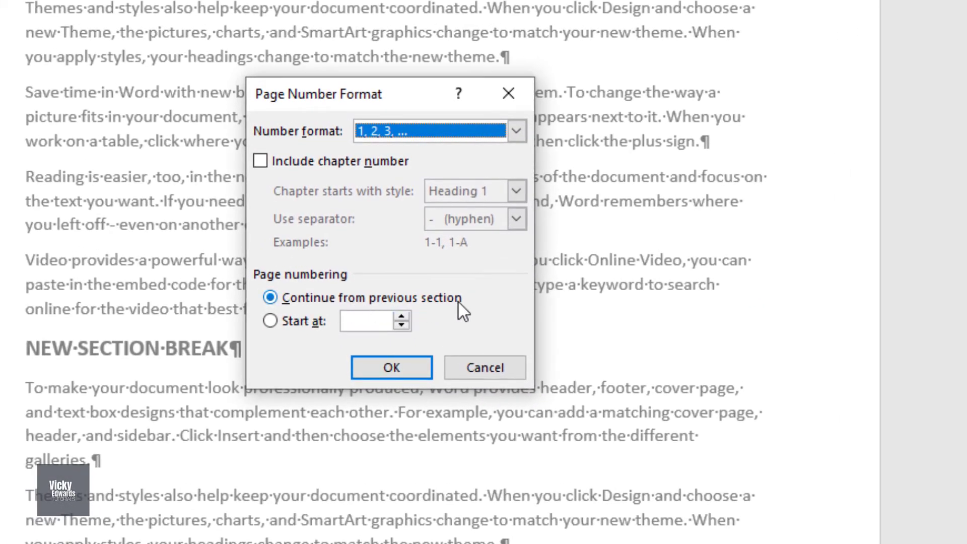
pyautogui.click(271, 322)
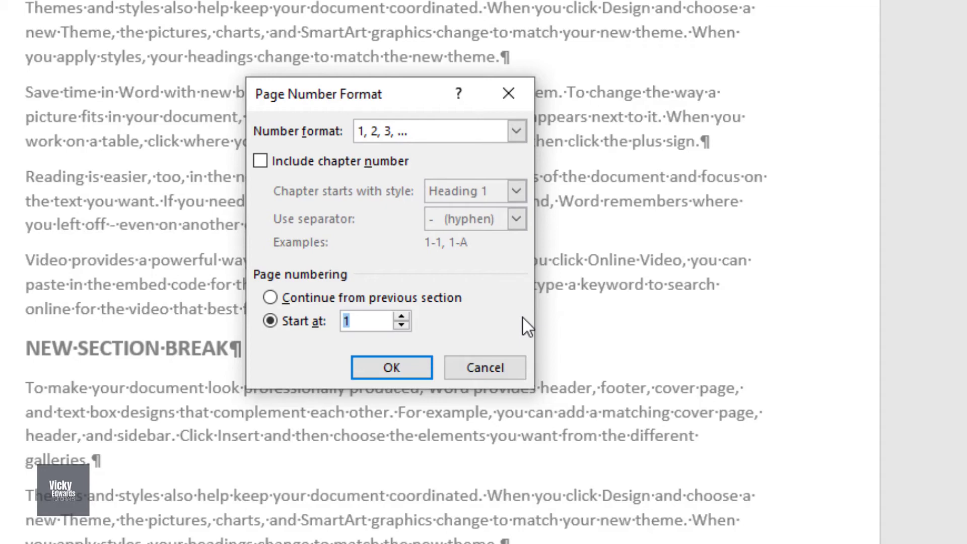
pyautogui.click(400, 369)
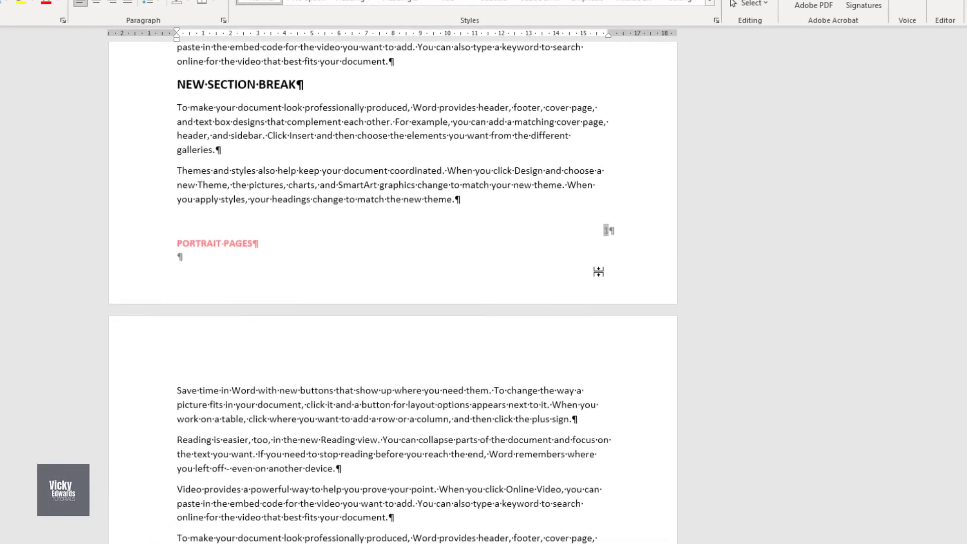
pyautogui.scroll(-10, 598, 271)
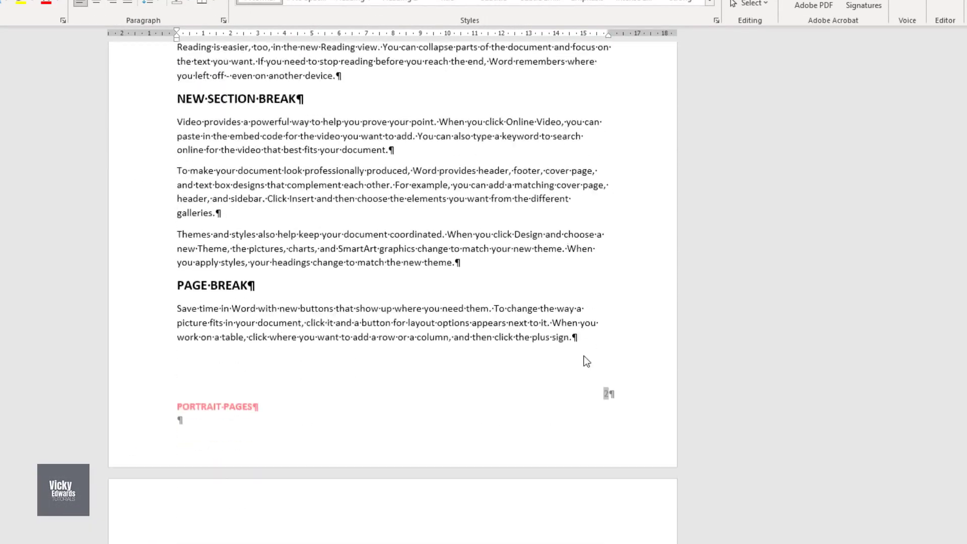
pyautogui.scroll(-15, 584, 356)
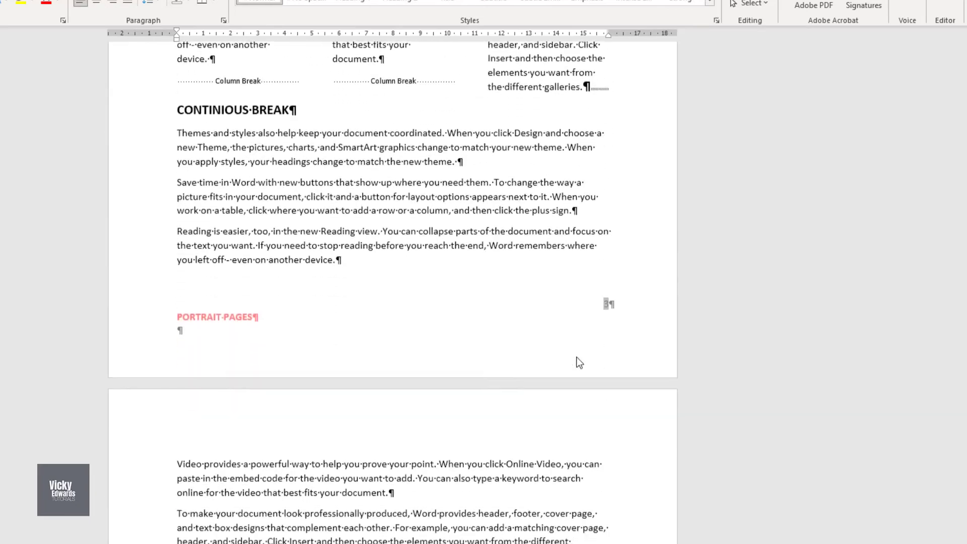
pyautogui.scroll(-15, 579, 363)
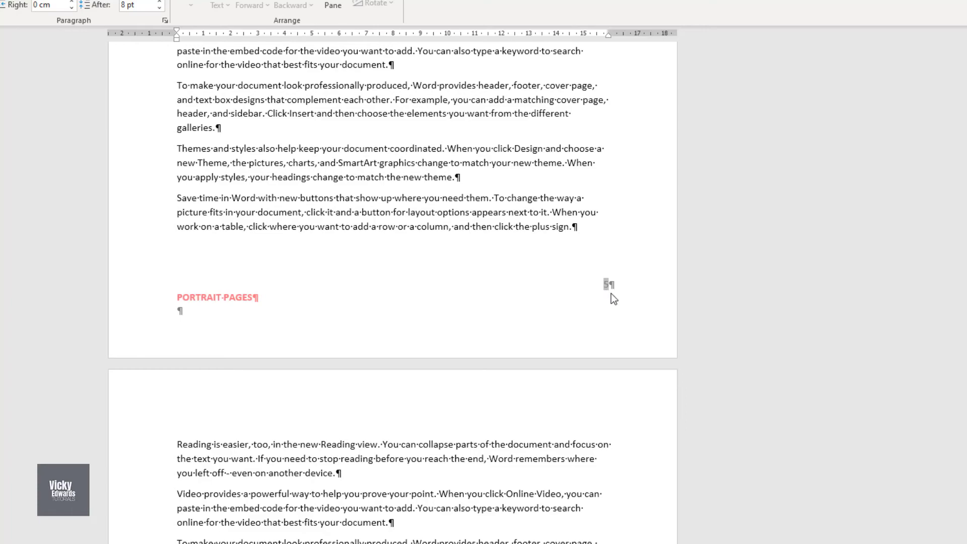
pyautogui.scroll(18, 610, 296)
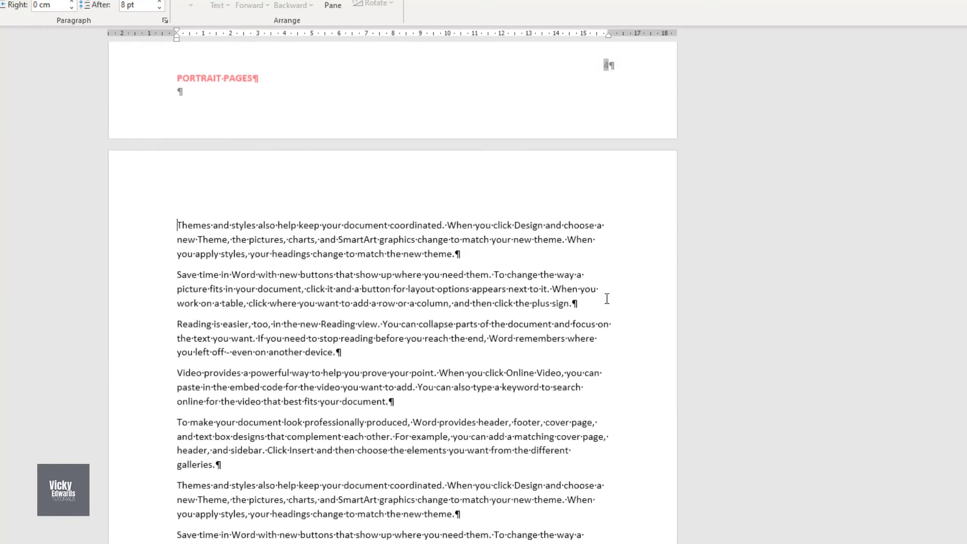
pyautogui.scroll(5, 607, 298)
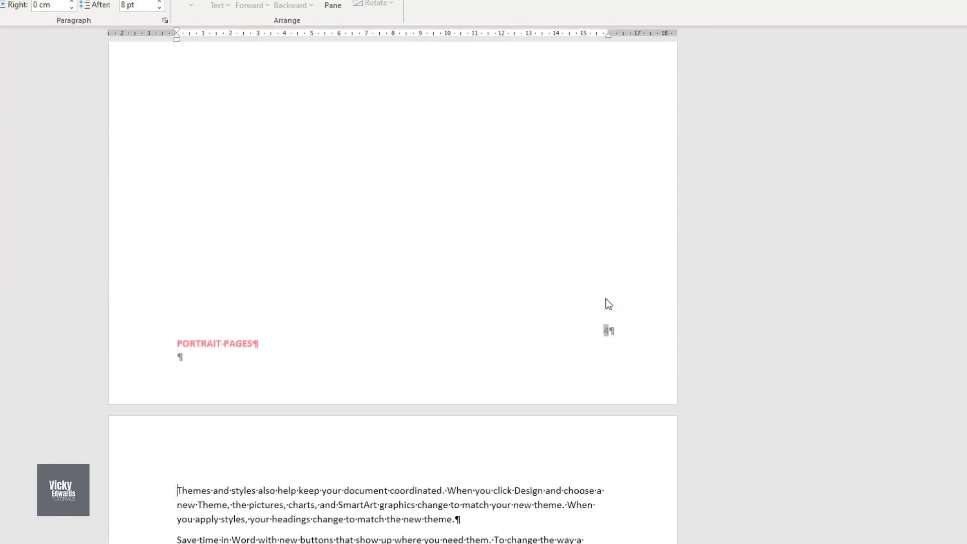
pyautogui.scroll(-13, 606, 299)
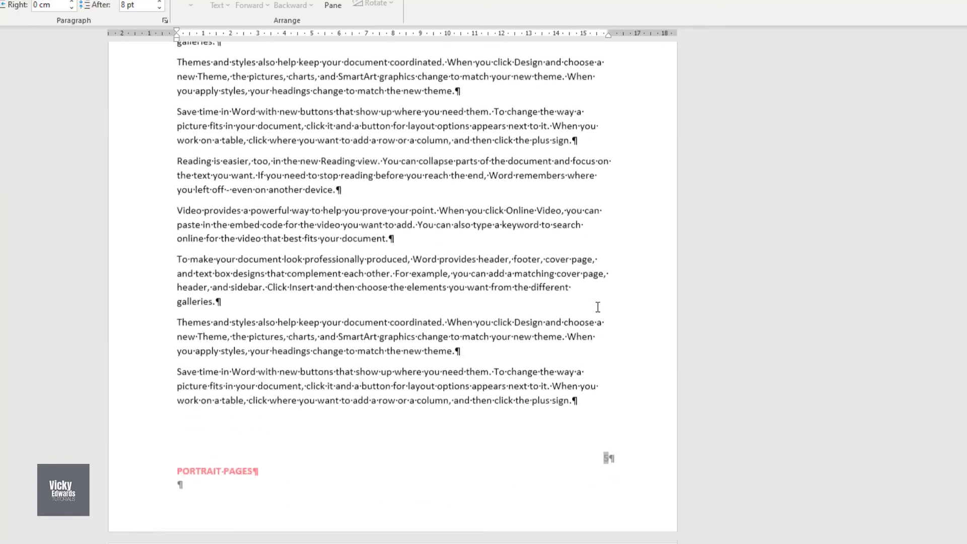
pyautogui.scroll(-4, 598, 306)
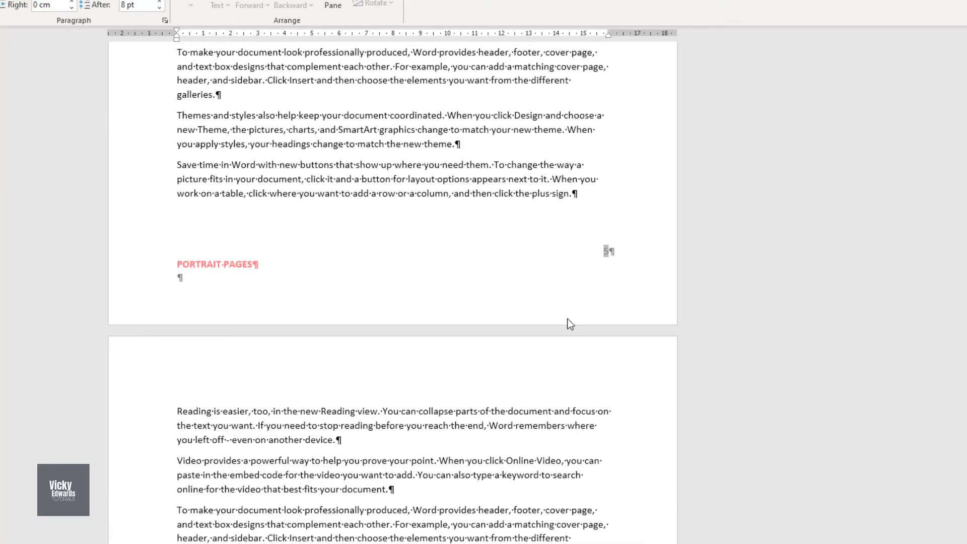
pyautogui.scroll(3, 578, 330)
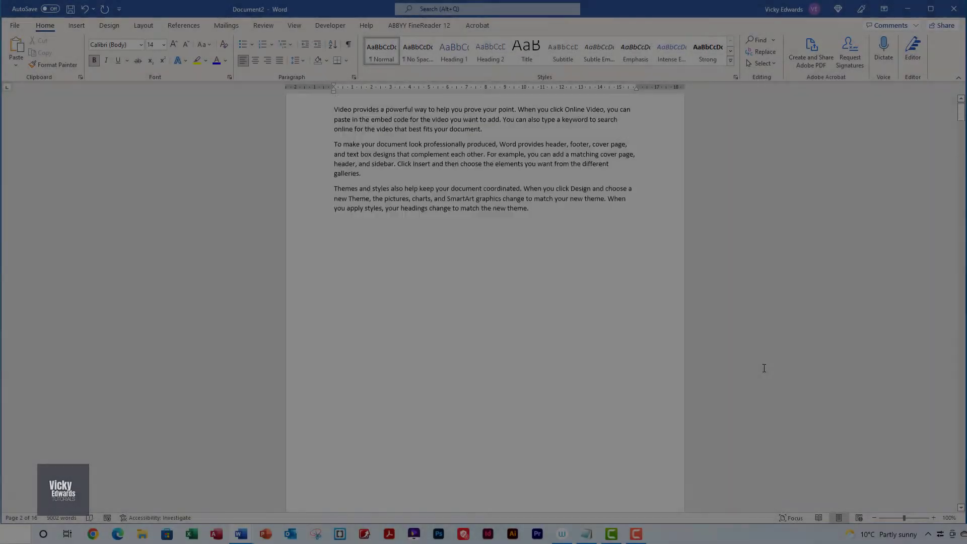
# Turn on Show/Hide ¶ so paragraph marks and space dots appear throughout the document.
pyautogui.scroll(1, 764, 368)
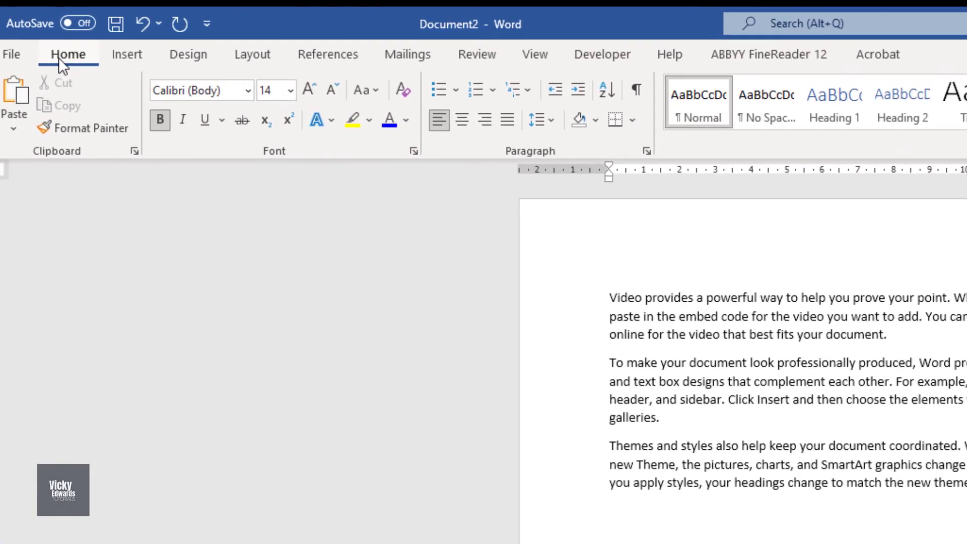
pyautogui.click(637, 91)
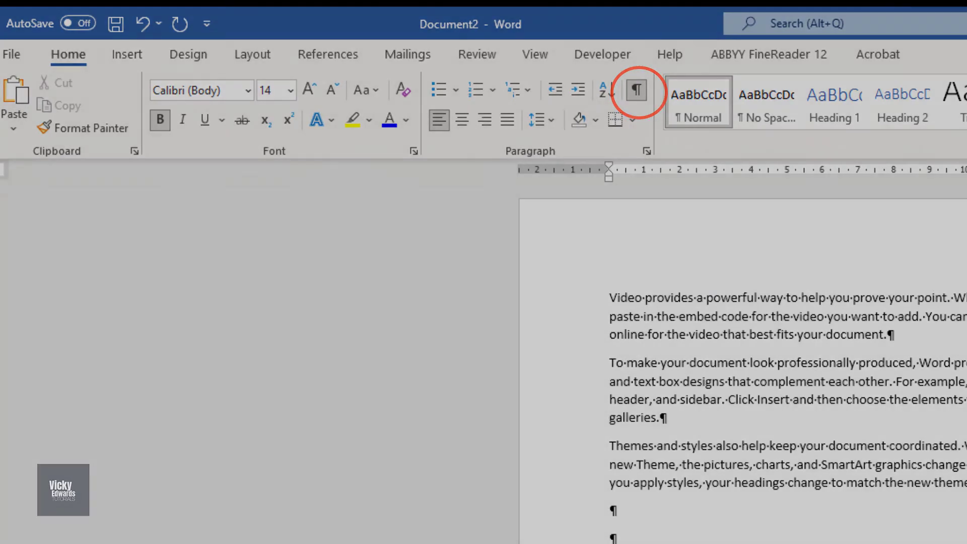